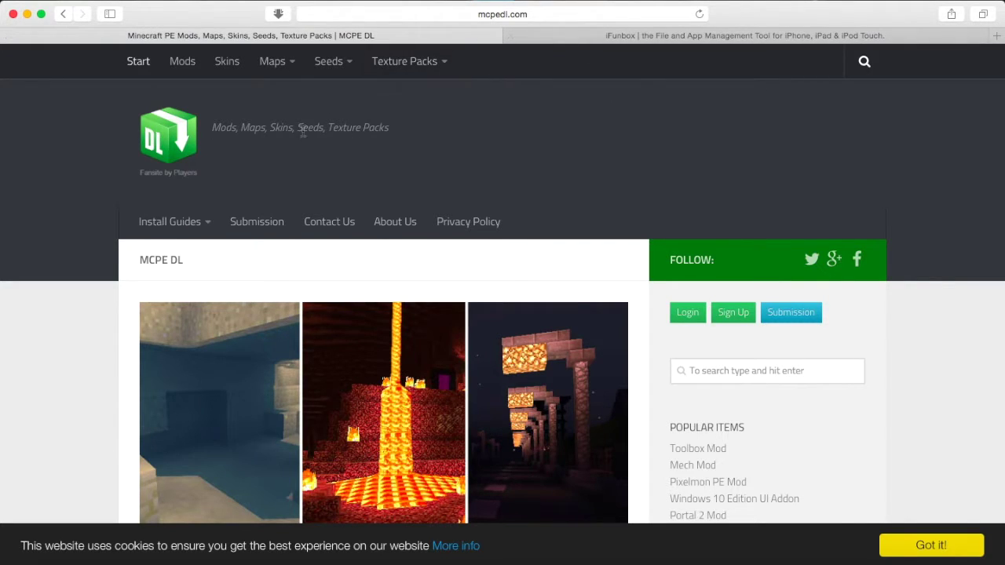
Show the mcpedl.com Maps category dropdown, from Adventure to Survival.
mouse_move(276, 71)
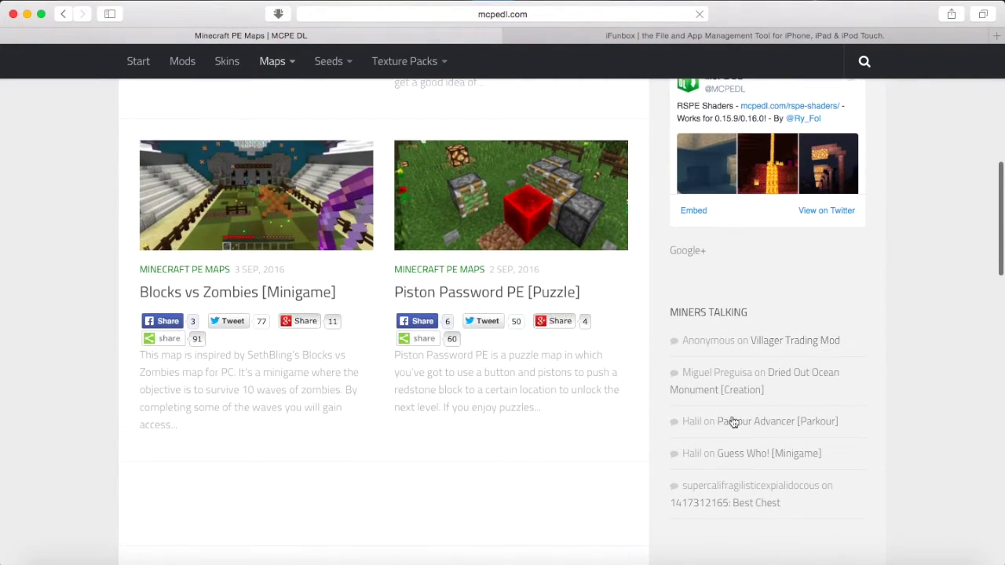
Scroll the Minecraft PE Maps listing down to the Aether Dimension and Rugged Jungle Mansion posts.
scroll(501, 482, down, 6)
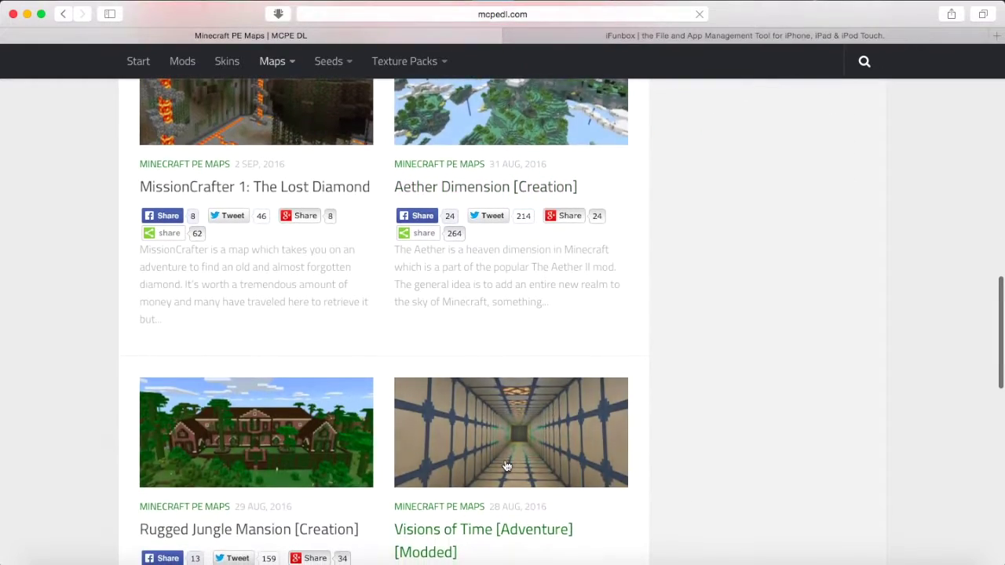
scroll(506, 463, down, 1)
scroll(504, 460, down, 2)
scroll(505, 460, down, 10)
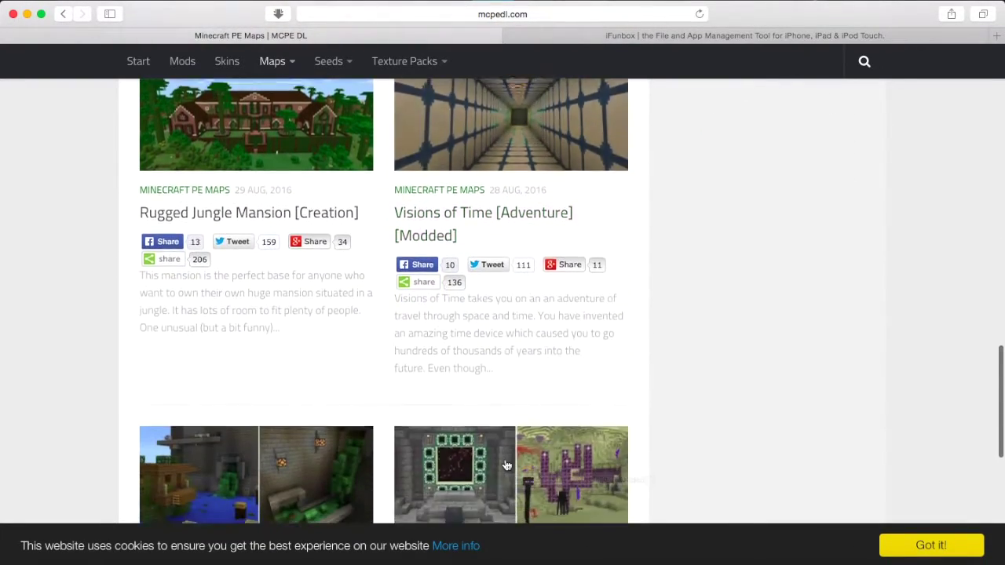
scroll(505, 461, up, 10)
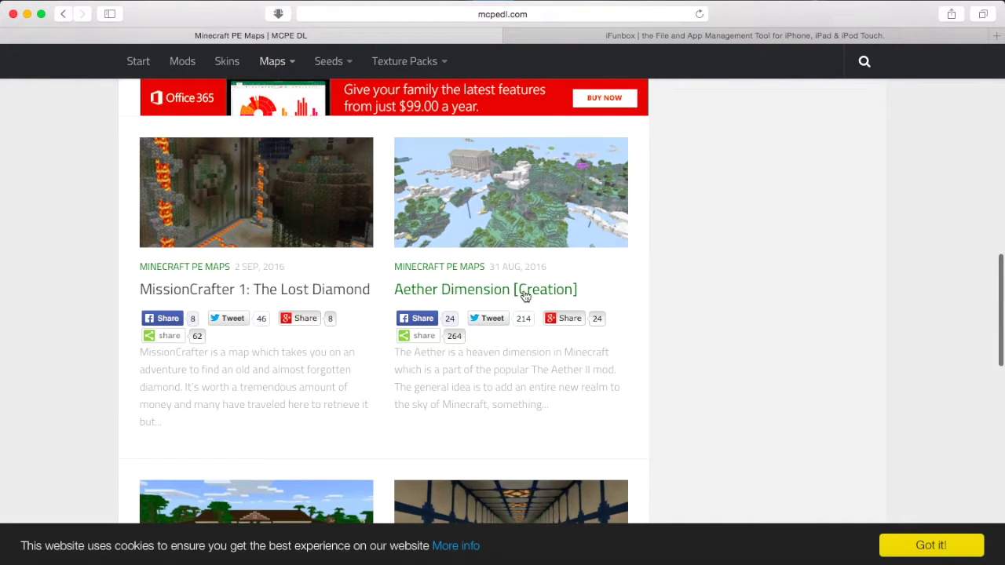
Open the Aether Dimension [Creation] article and scroll to its Install Guide download links.
click(525, 292)
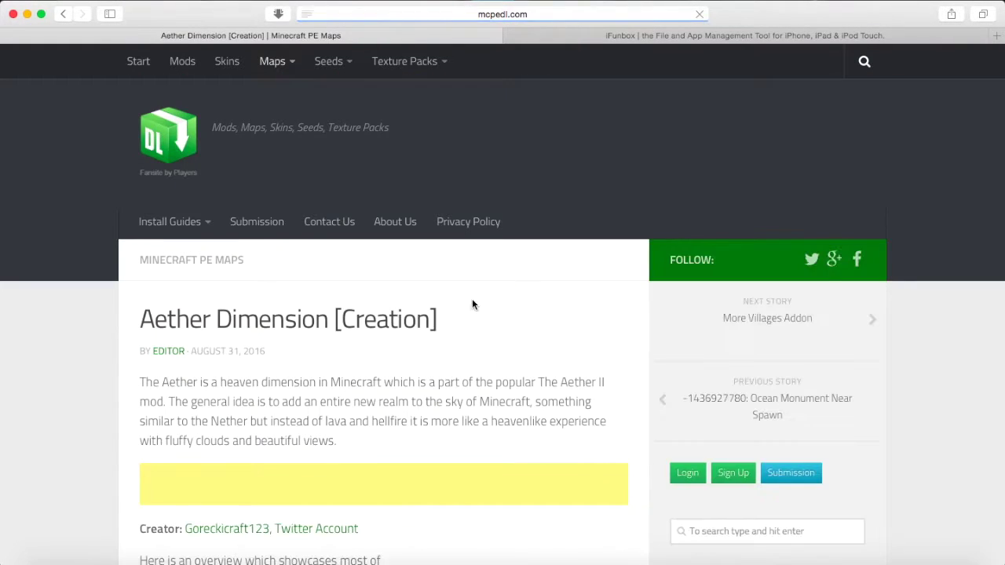
scroll(423, 437, down, 15)
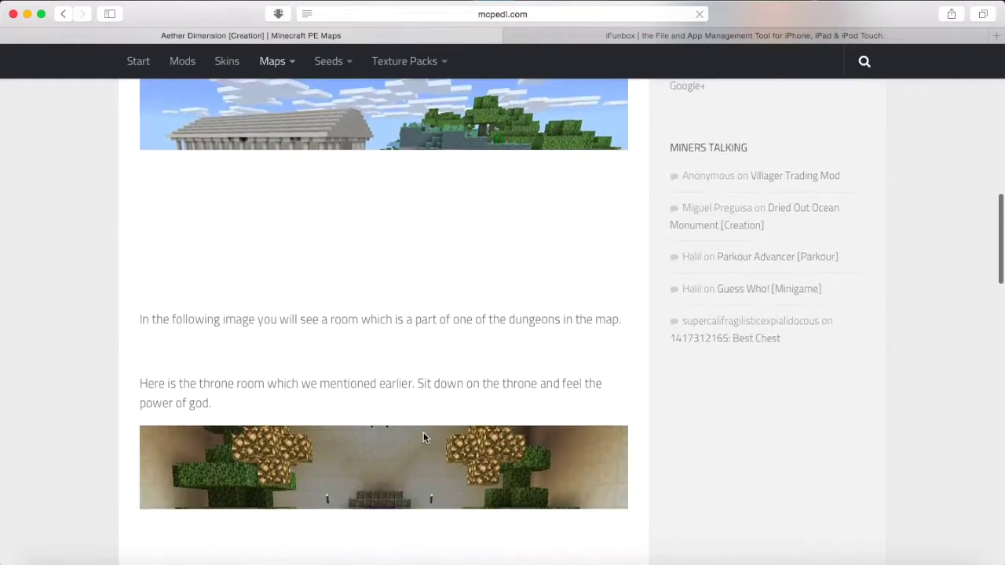
scroll(423, 437, down, 15)
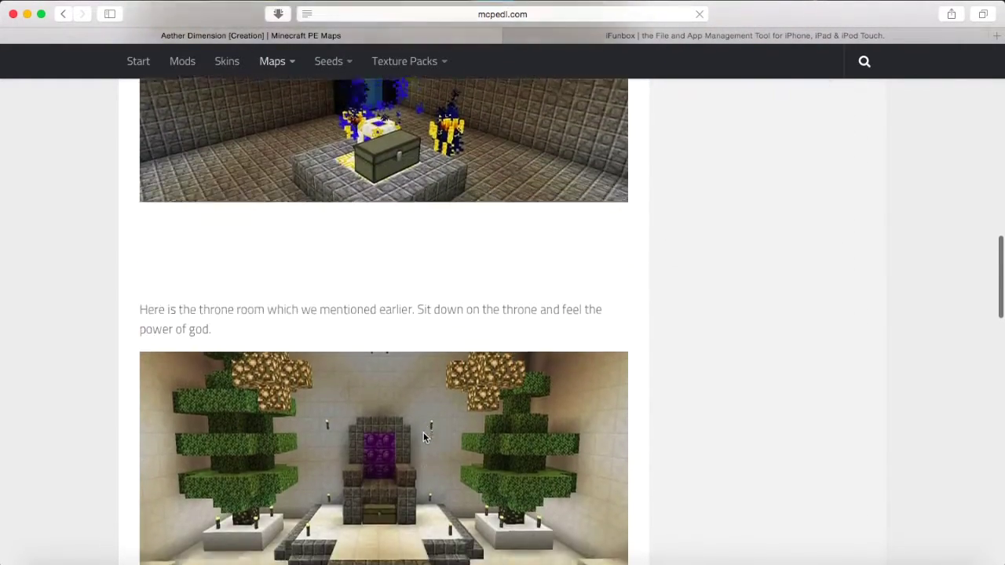
scroll(424, 437, up, 3)
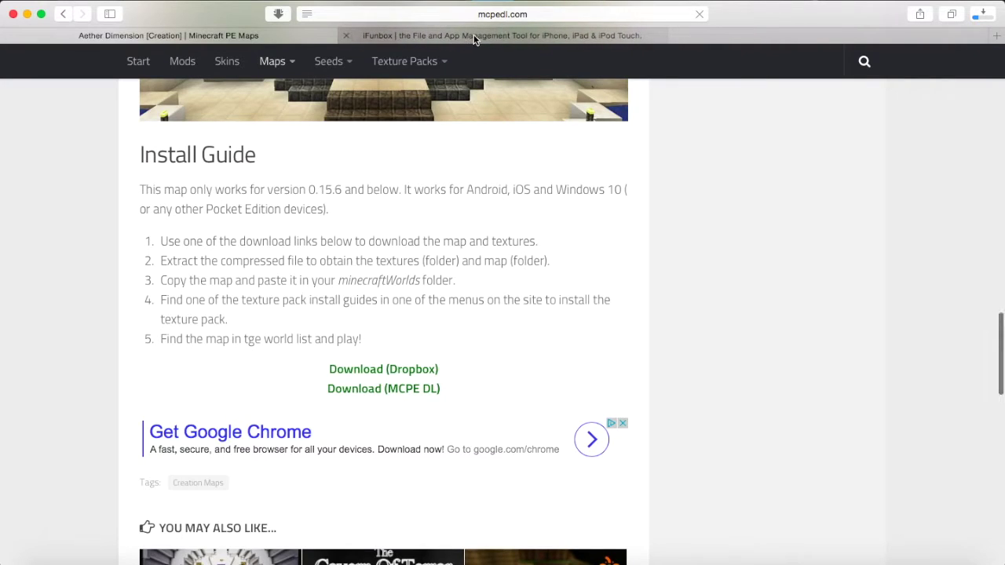
Switch to the iFunbox site and open its Download iFunbox page.
click(713, 36)
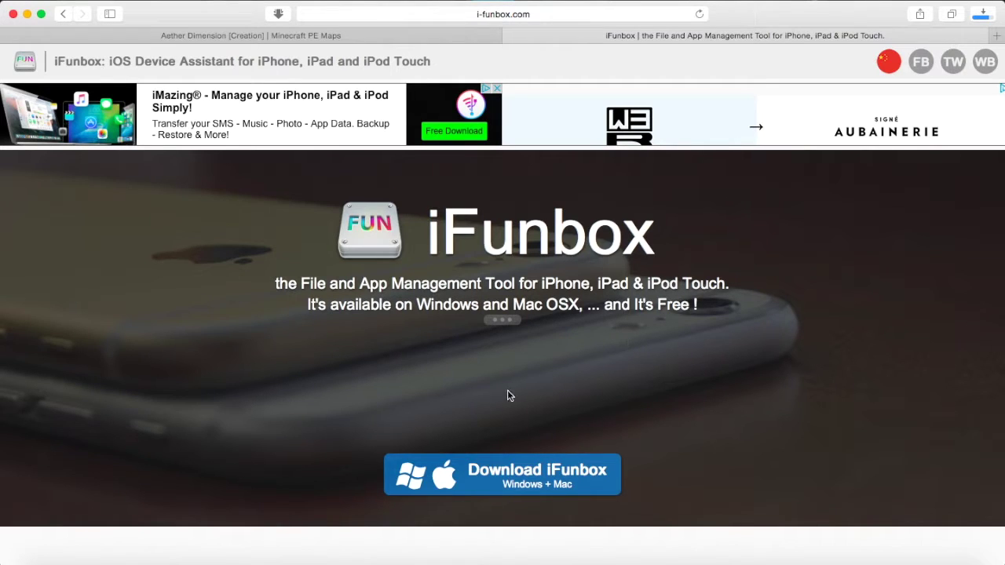
scroll(599, 382, down, 8)
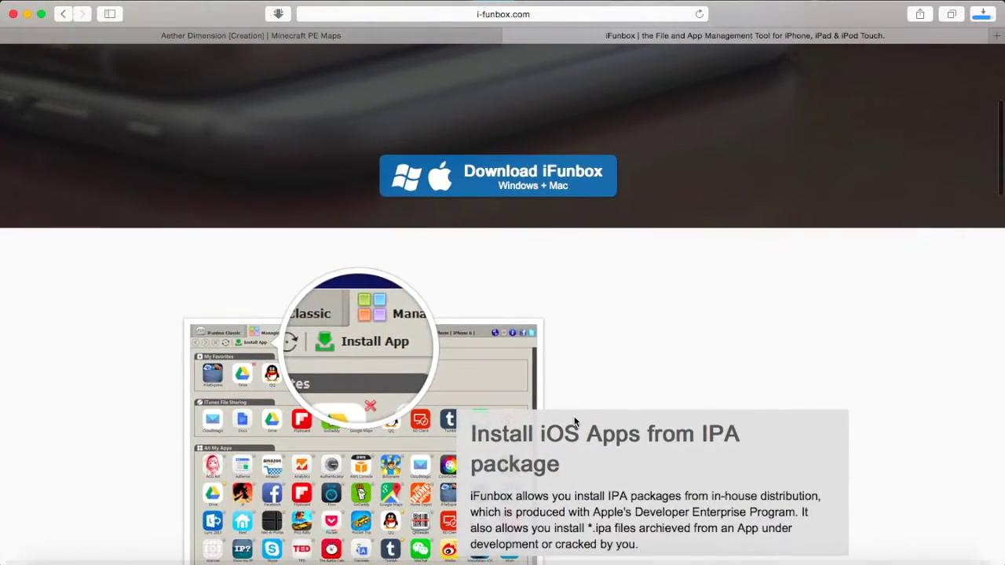
scroll(577, 393, up, 3)
click(499, 277)
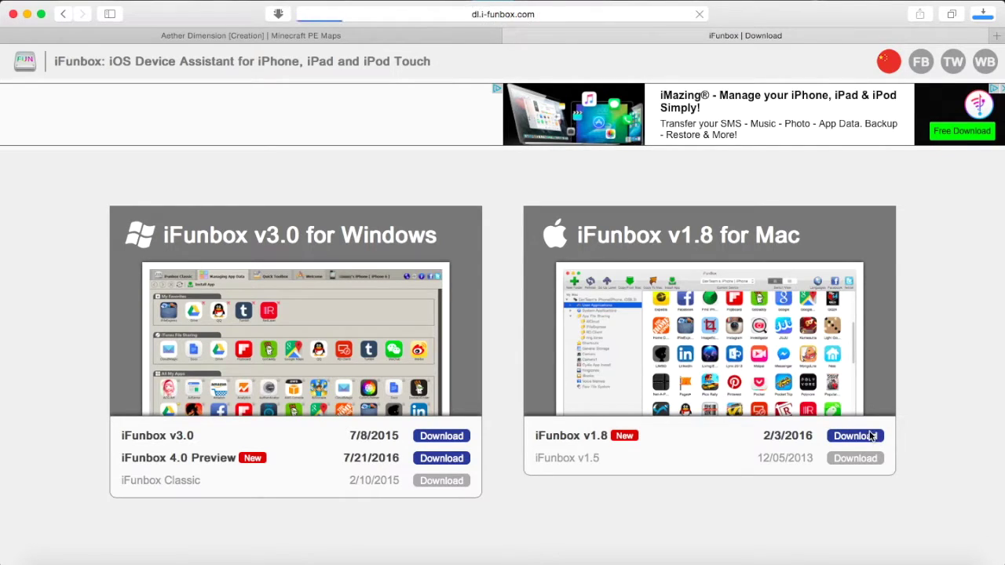
Check Safari's downloads for ifunboxmac.dmg and the Aether-map-and-texture folder.
click(983, 18)
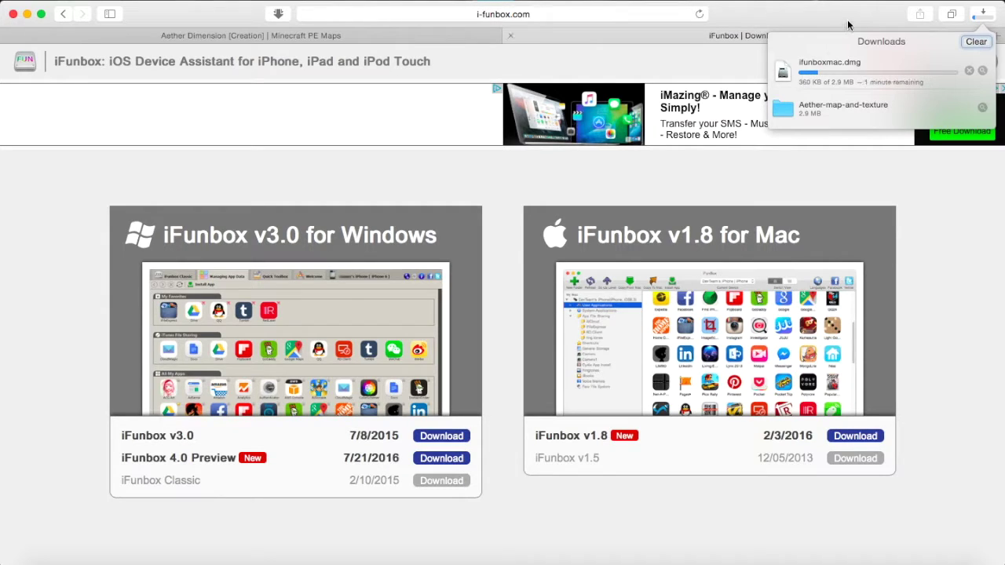
click(898, 114)
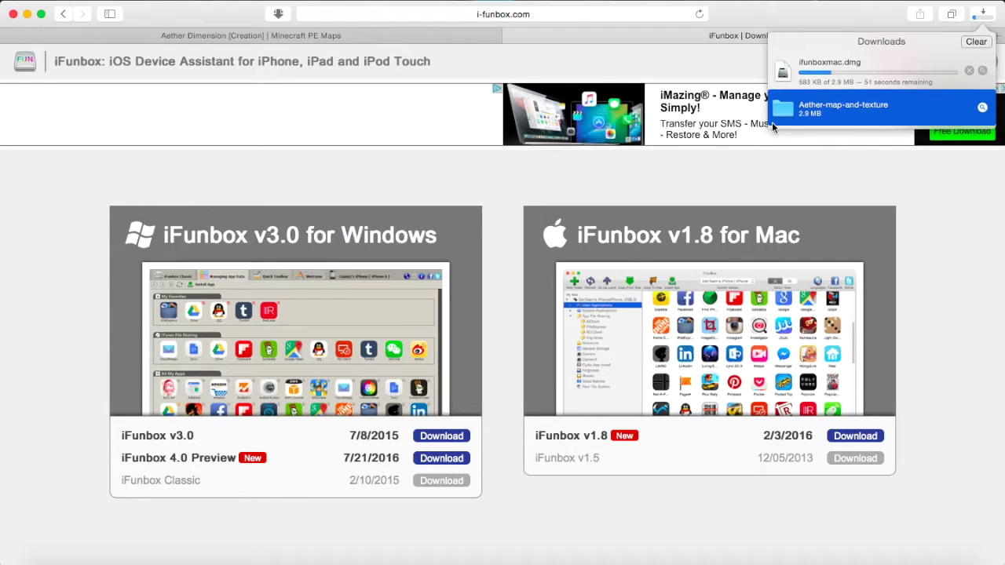
click(838, 17)
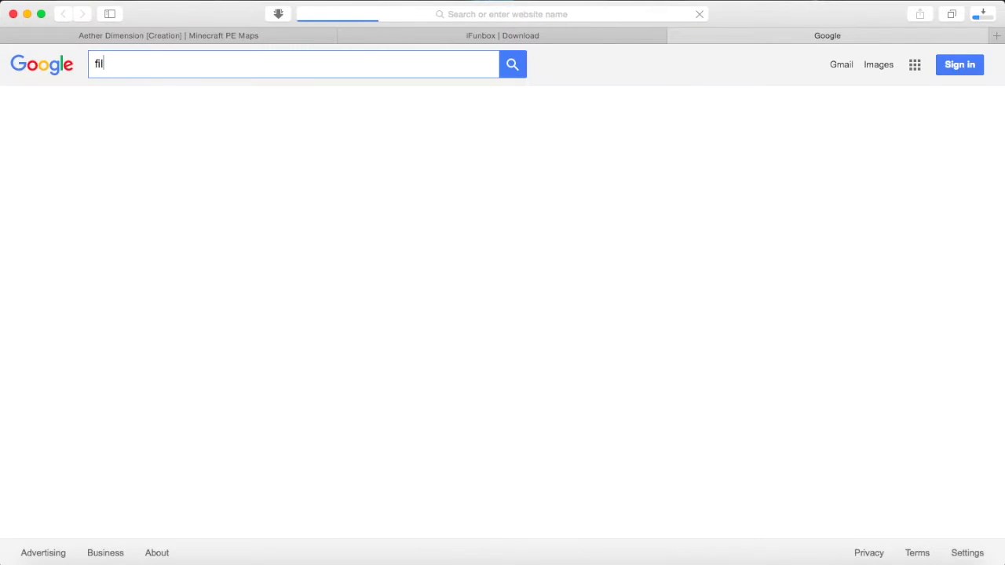
Search Google for 'file unzipper for windows'.
text(e un)
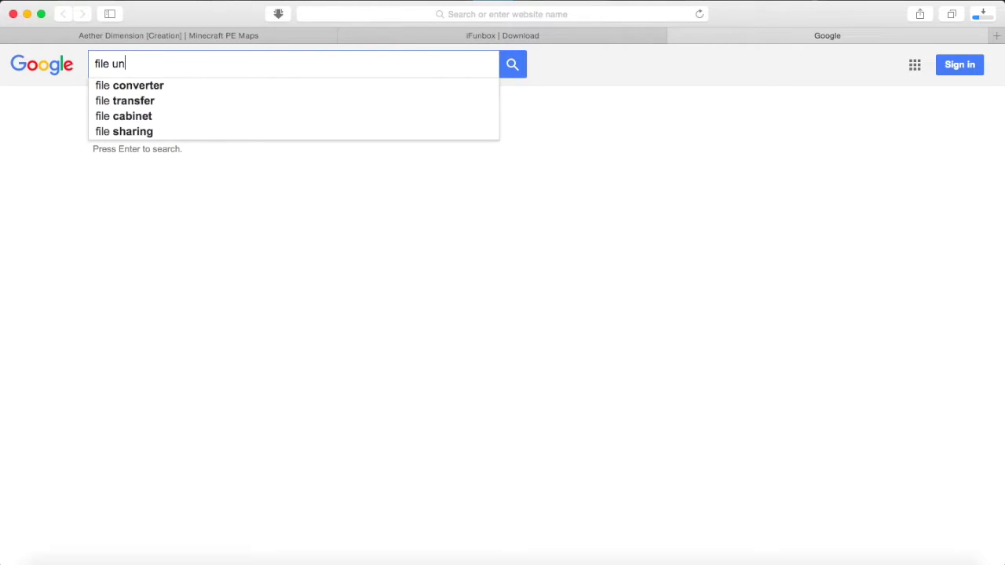
text(zipper )
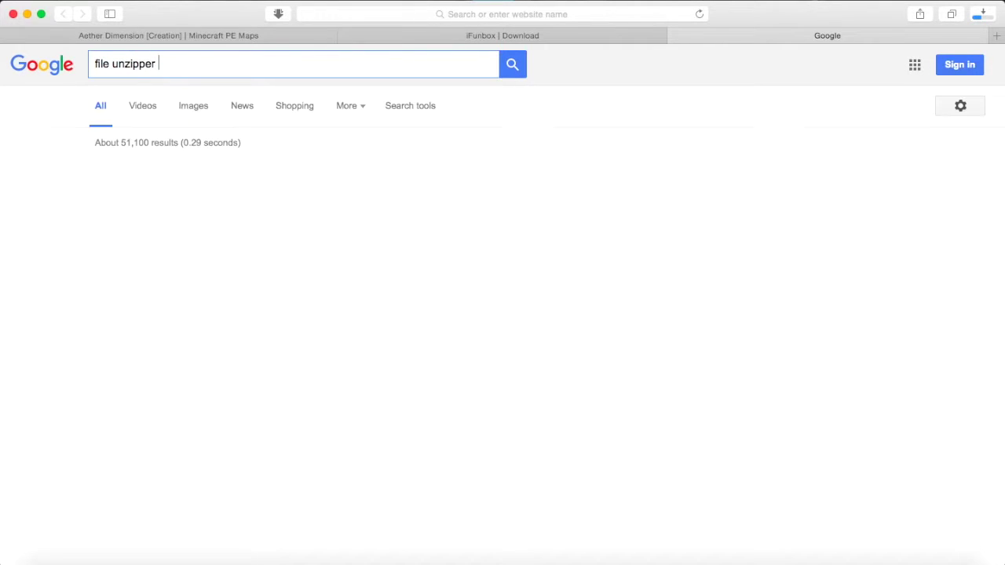
text(for w)
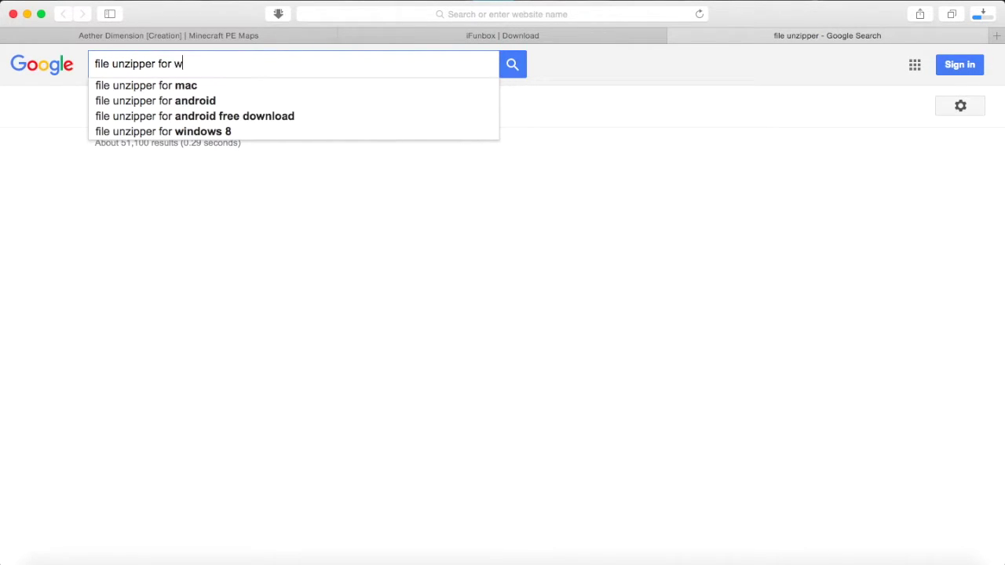
text(indows)
key(Return)
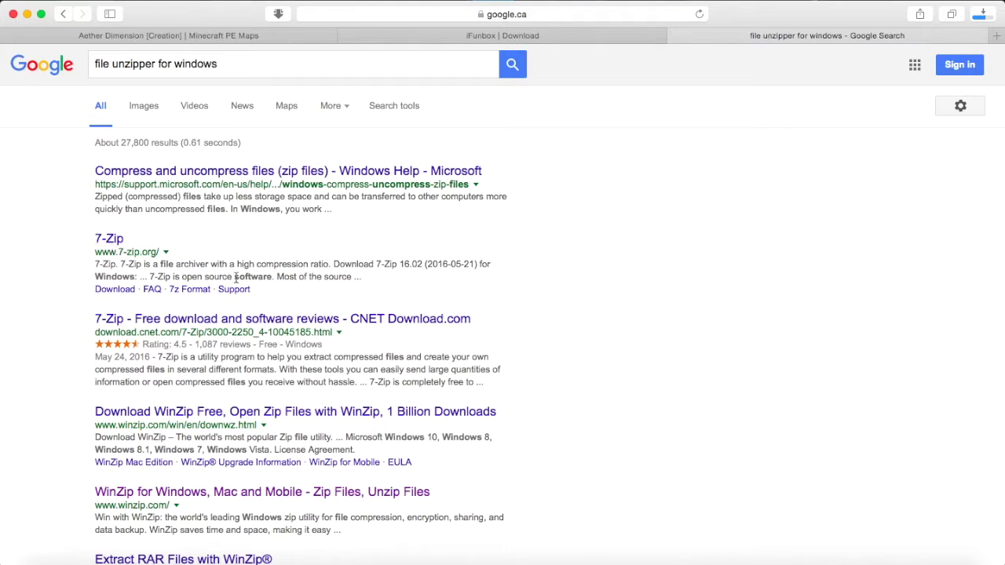
scroll(272, 428, down, 2)
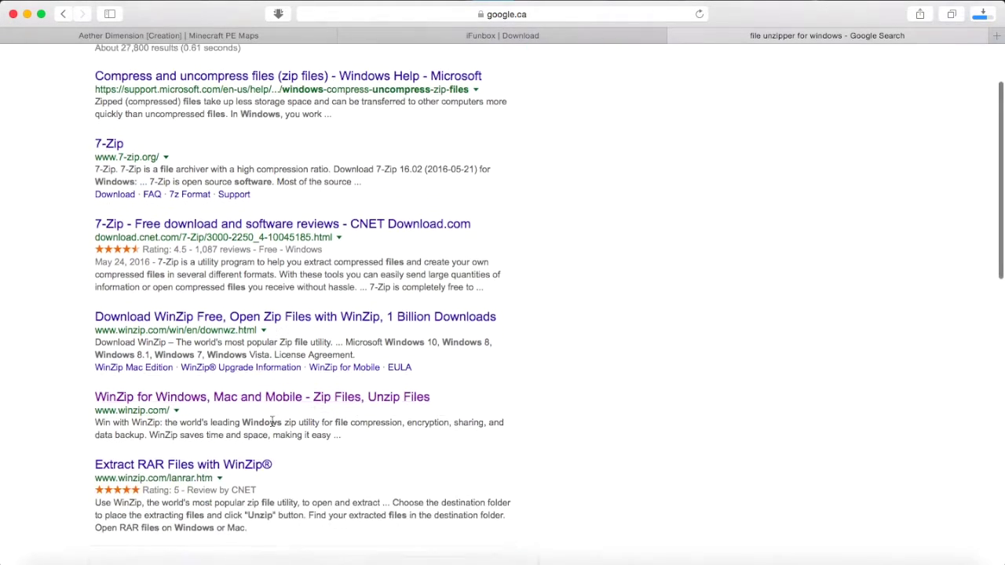
scroll(272, 424, up, 3)
Replace the query with 'online file unzipper' and run the search.
drag(243, 61, 58, 54)
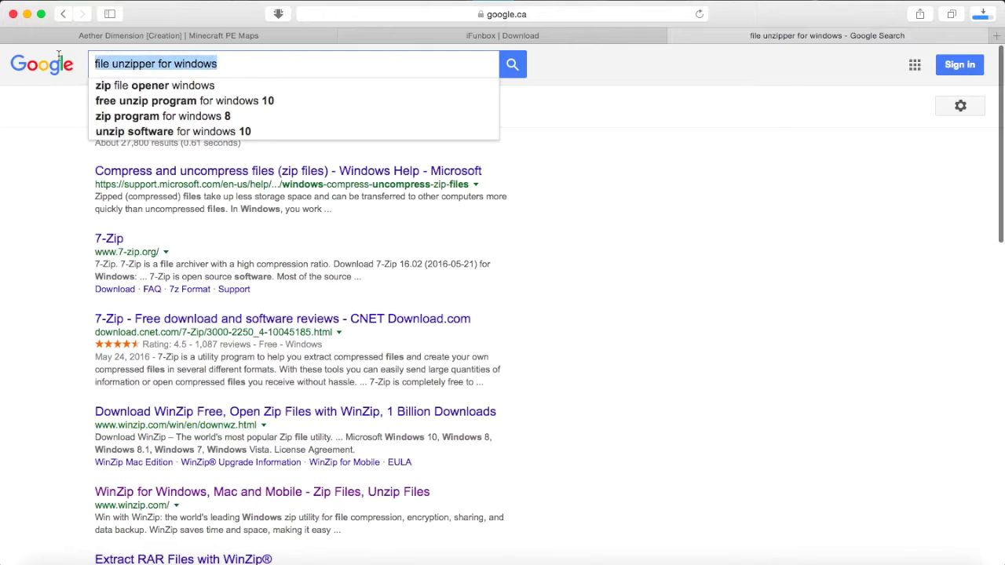
text(online)
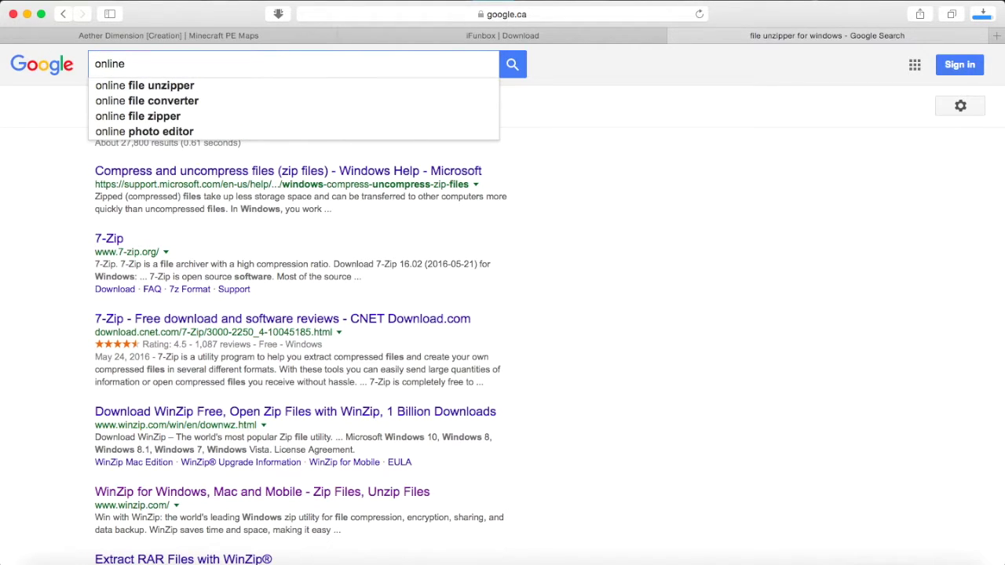
key(Down)
key(Return)
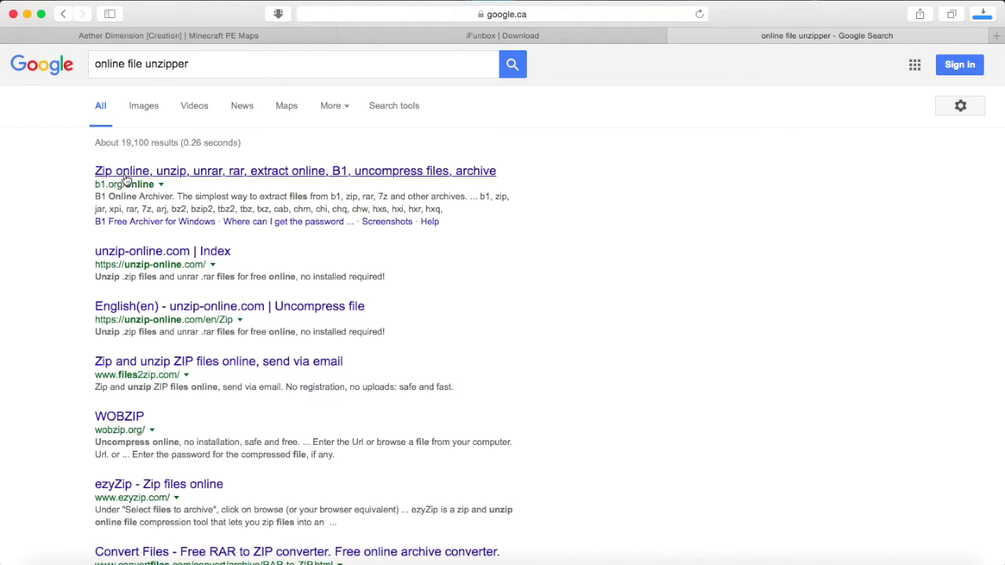
Open the B1 Online Archiver result, then open ifunboxmac-2.dmg from Safari's downloads.
click(126, 173)
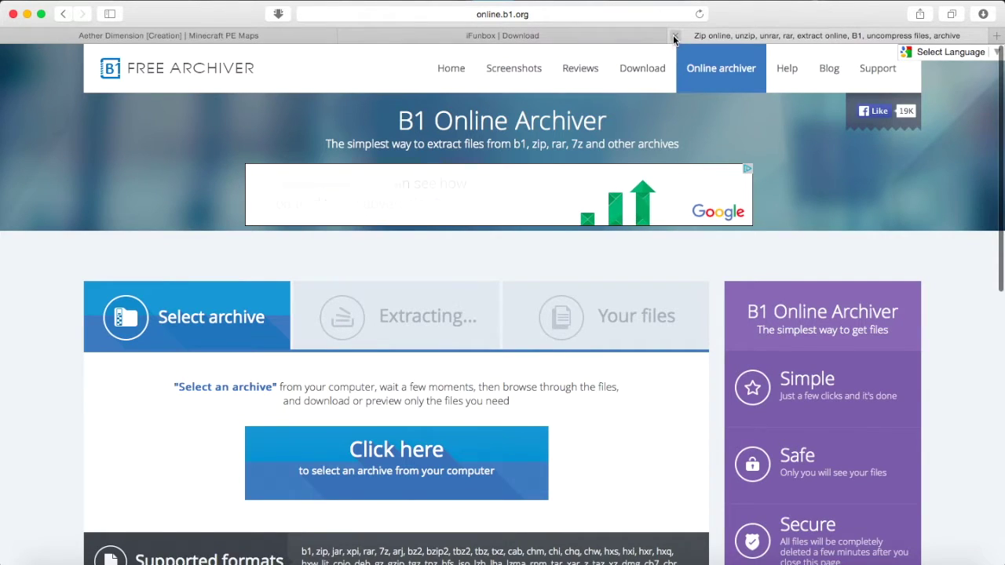
click(527, 13)
click(823, 166)
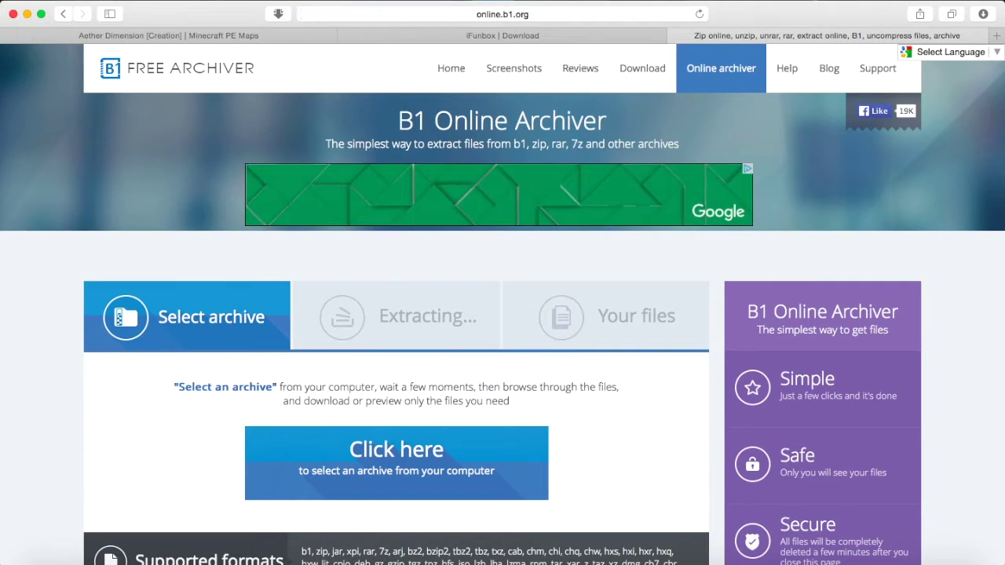
click(983, 15)
double_click(876, 79)
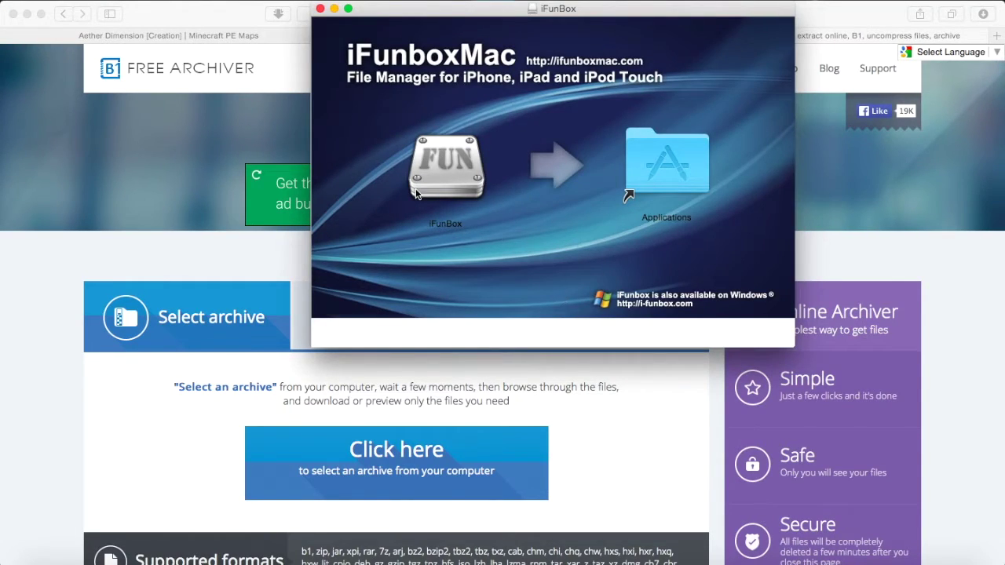
Drag iFunBox into Applications, replacing the older copy, and close the installer window.
drag(416, 195, 670, 164)
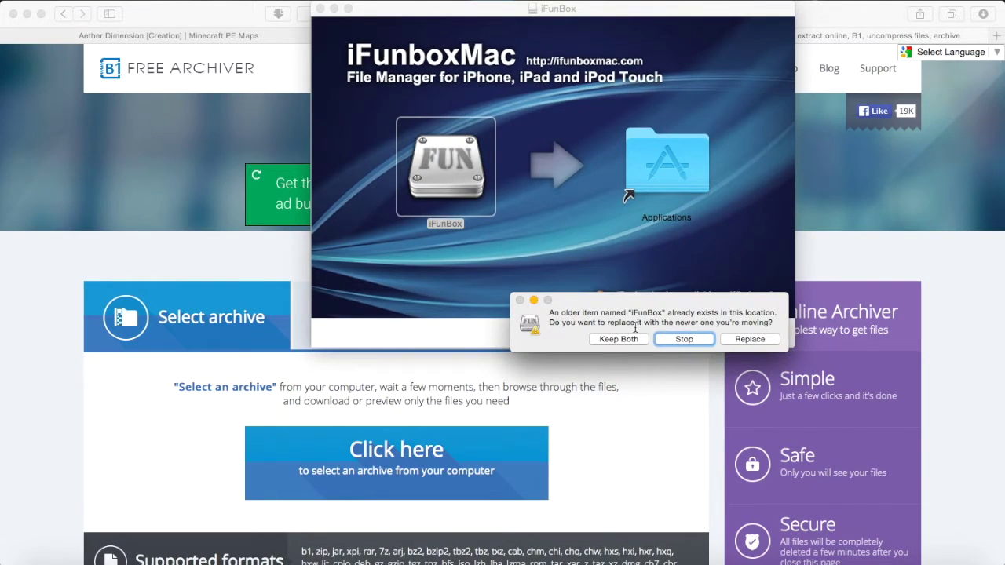
drag(599, 312, 618, 309)
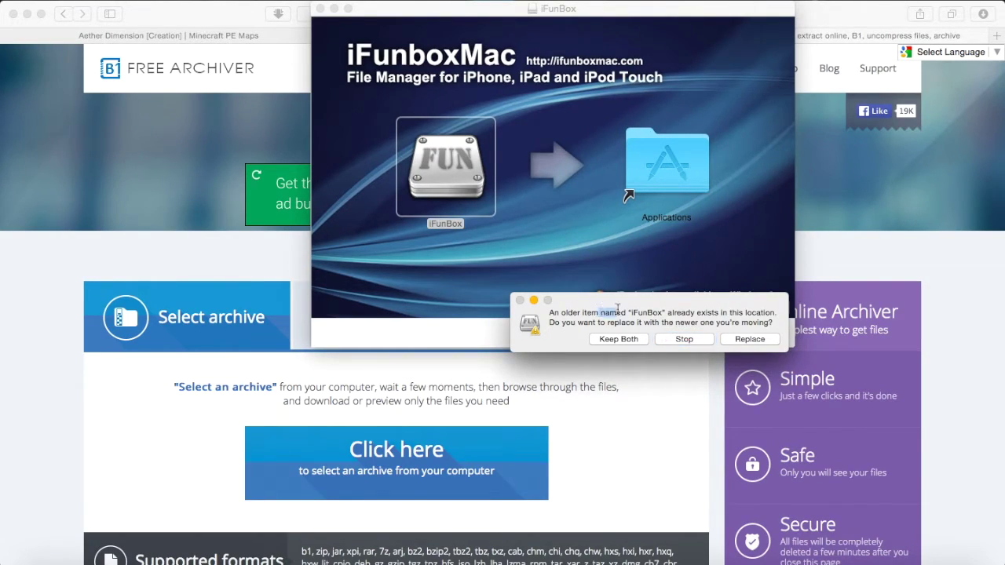
click(749, 340)
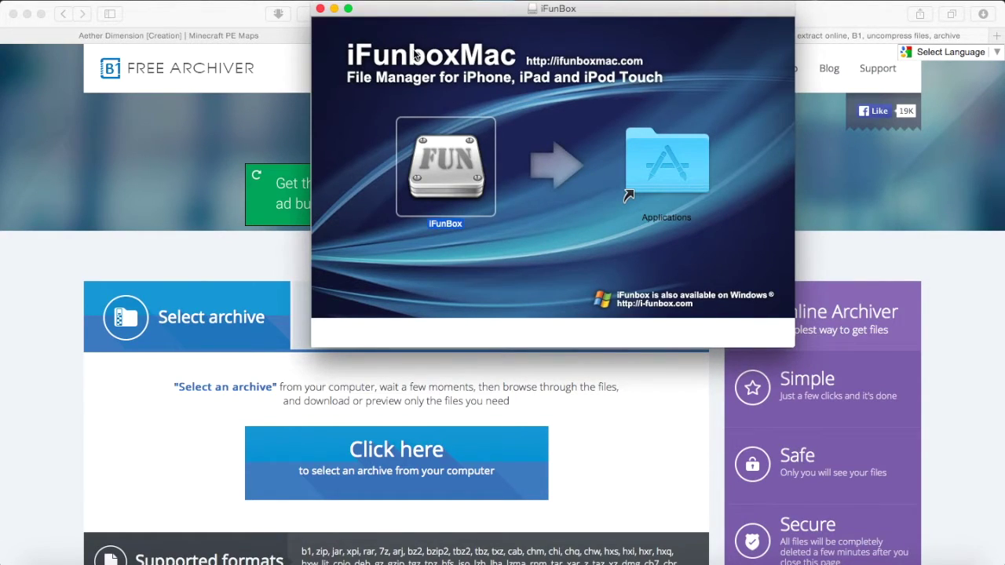
click(320, 8)
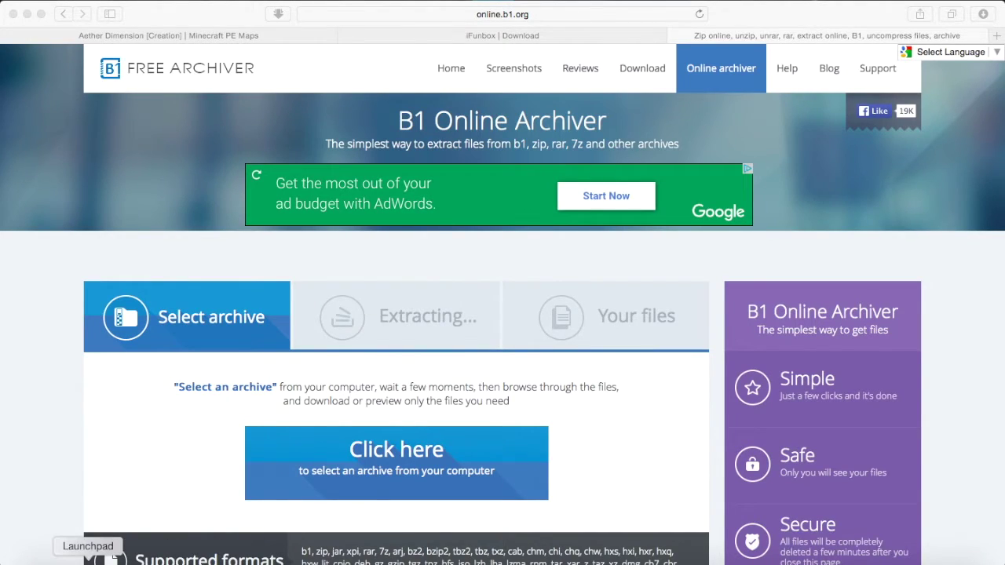
Show Launchpad from the Dock and browse its app pages.
right_click(54, 559)
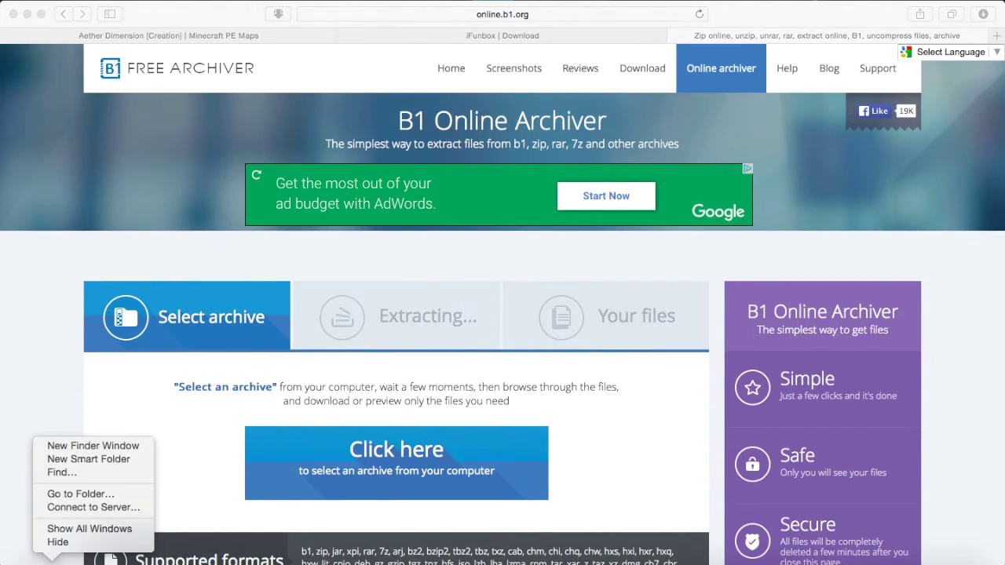
right_click(128, 559)
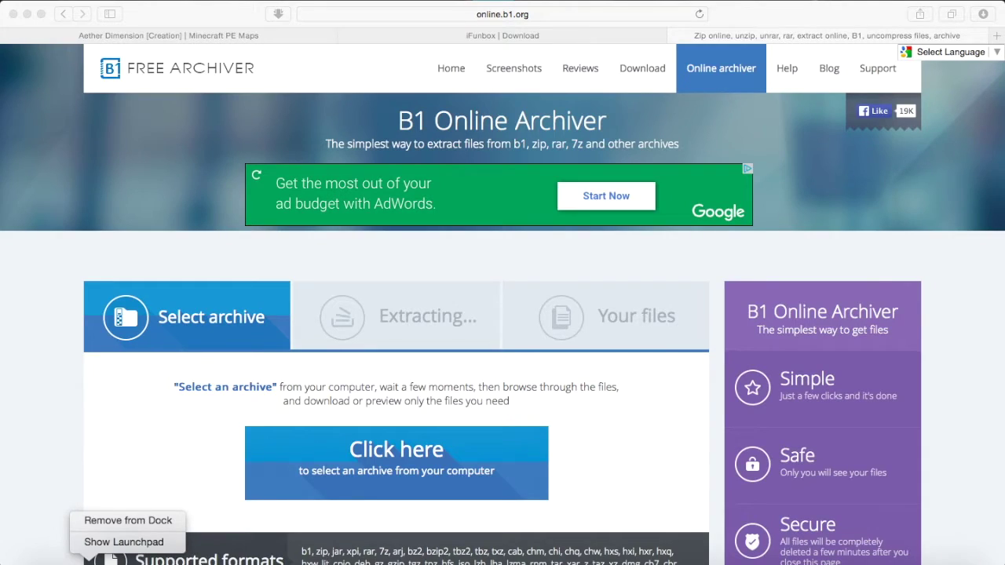
key(Escape)
click(90, 559)
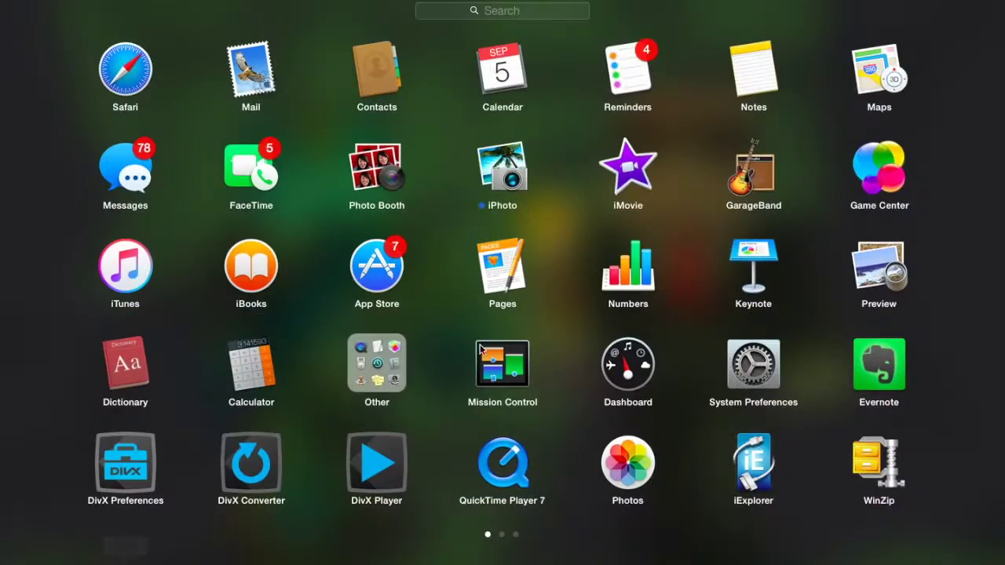
scroll(658, 289, right, 6)
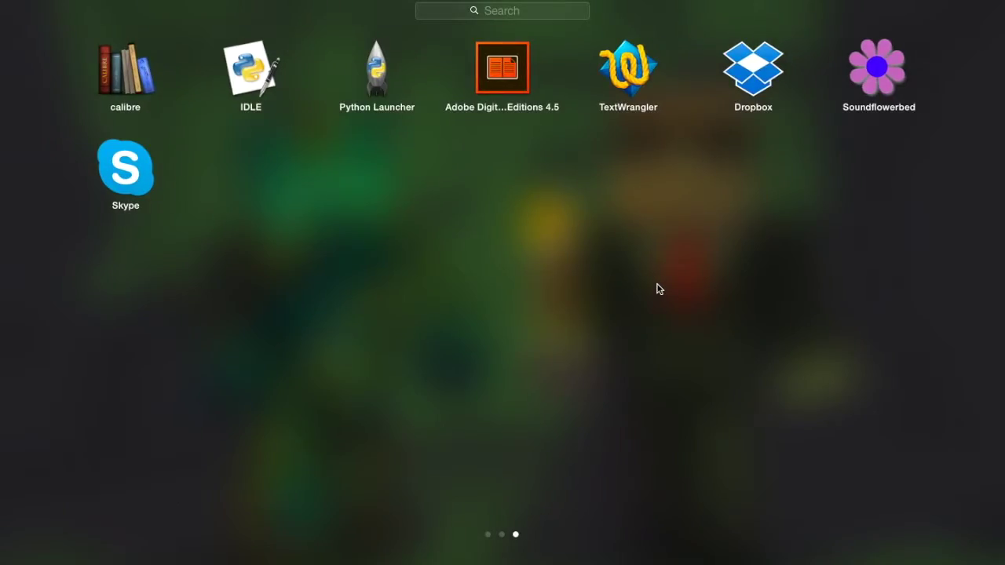
scroll(668, 282, left, 6)
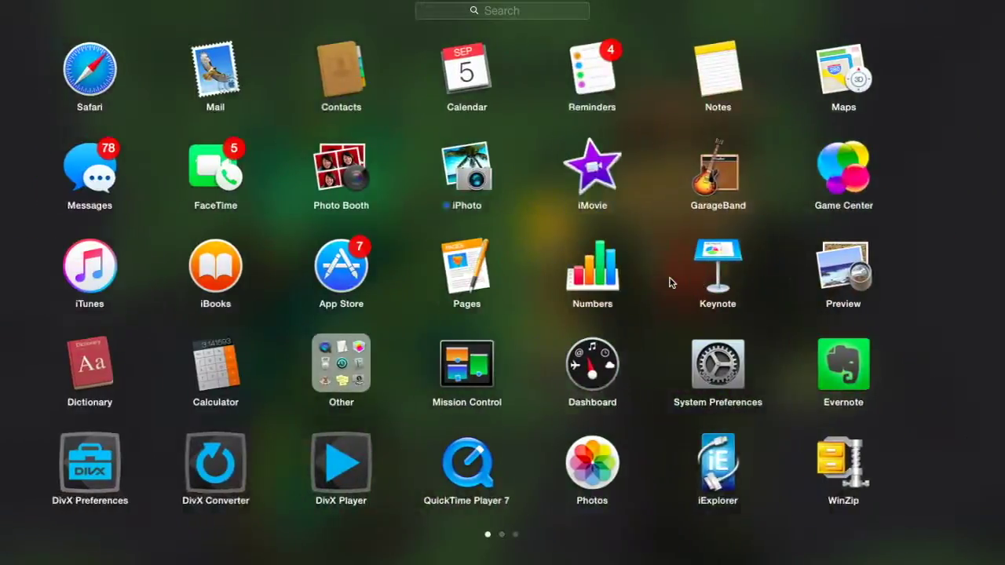
scroll(589, 396, right, 3)
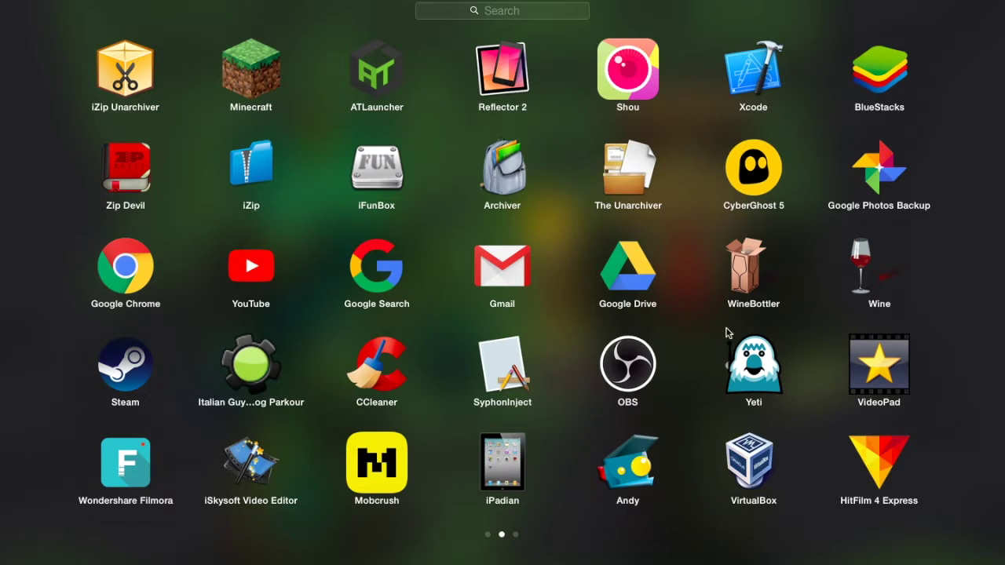
Search Launchpad for 'if' and launch iFunBox, triggering an unidentified-developer warning.
click(508, 10)
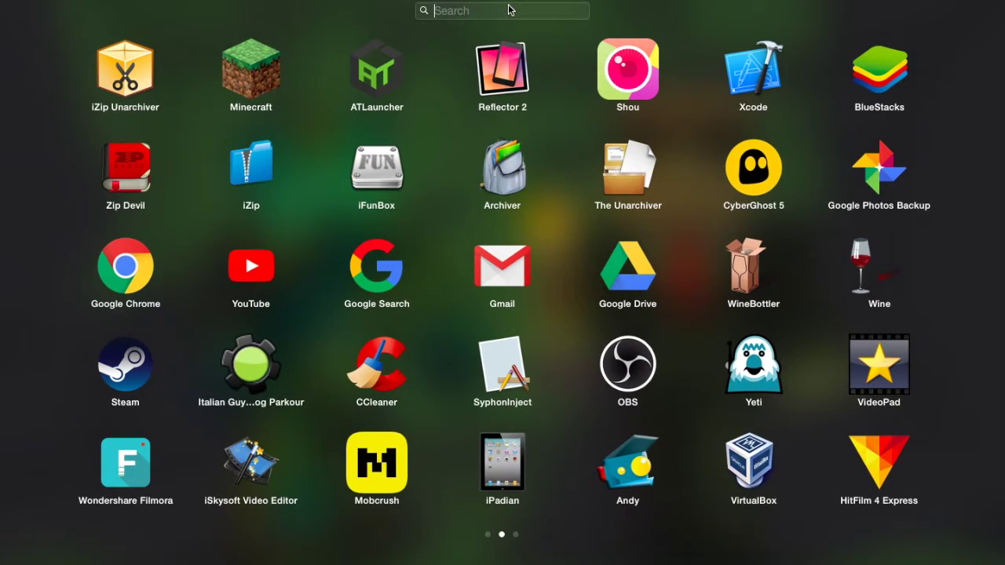
text(if)
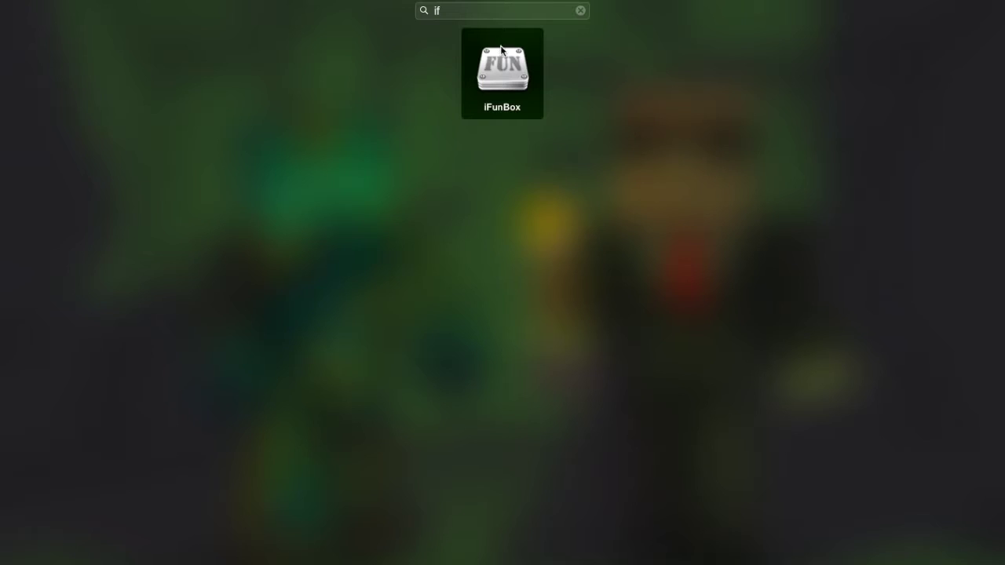
click(503, 71)
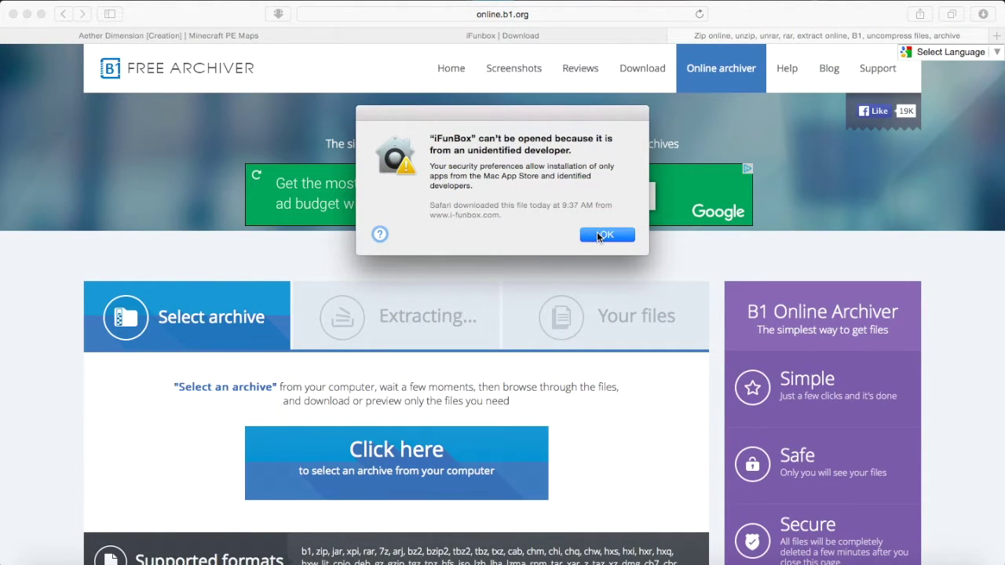
Dismiss the warning and find iFunBox in a new Finder window's Applications folder.
click(599, 236)
click(45, 559)
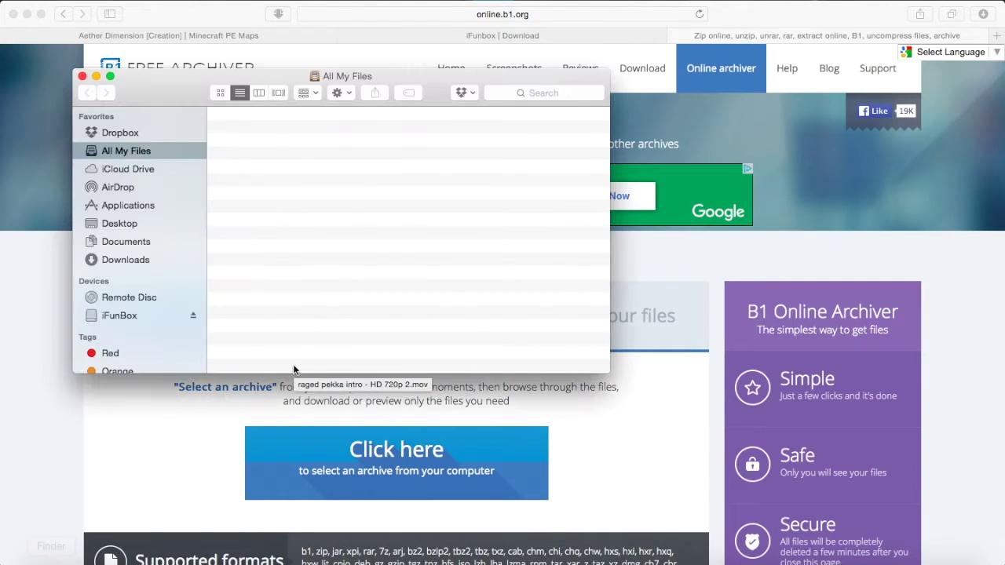
click(143, 207)
scroll(318, 227, down, 3)
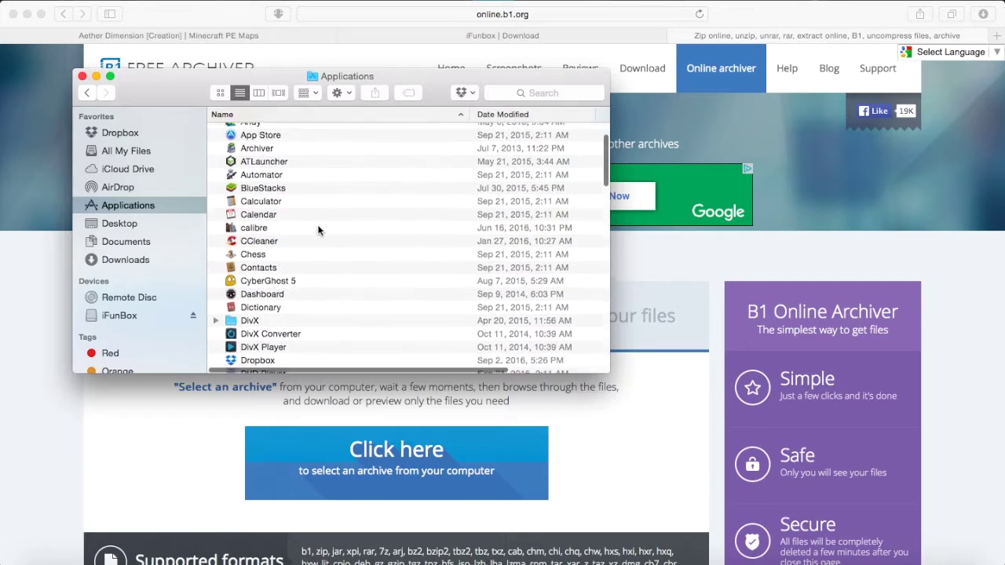
scroll(318, 229, down, 5)
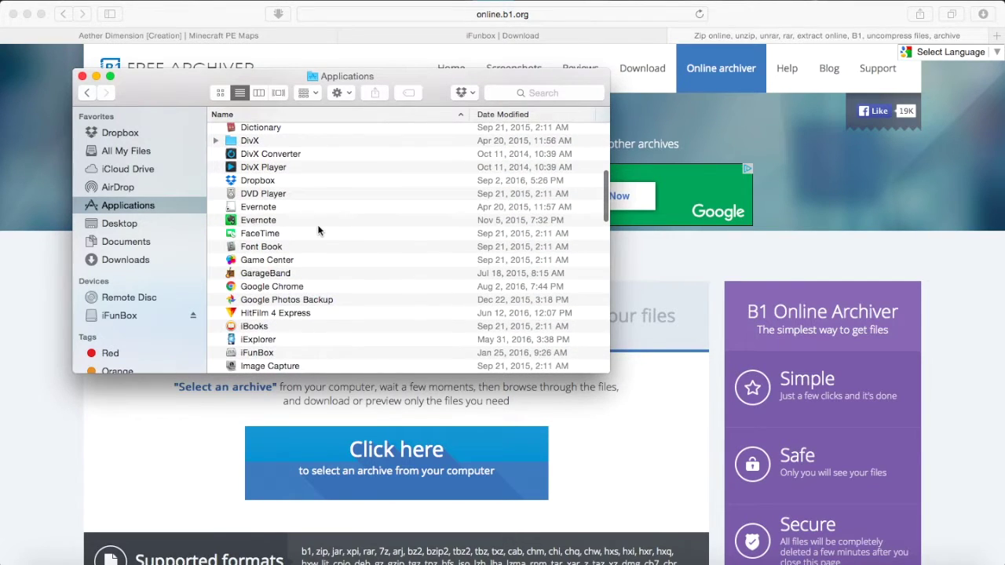
scroll(319, 230, down, 3)
scroll(319, 230, up, 10)
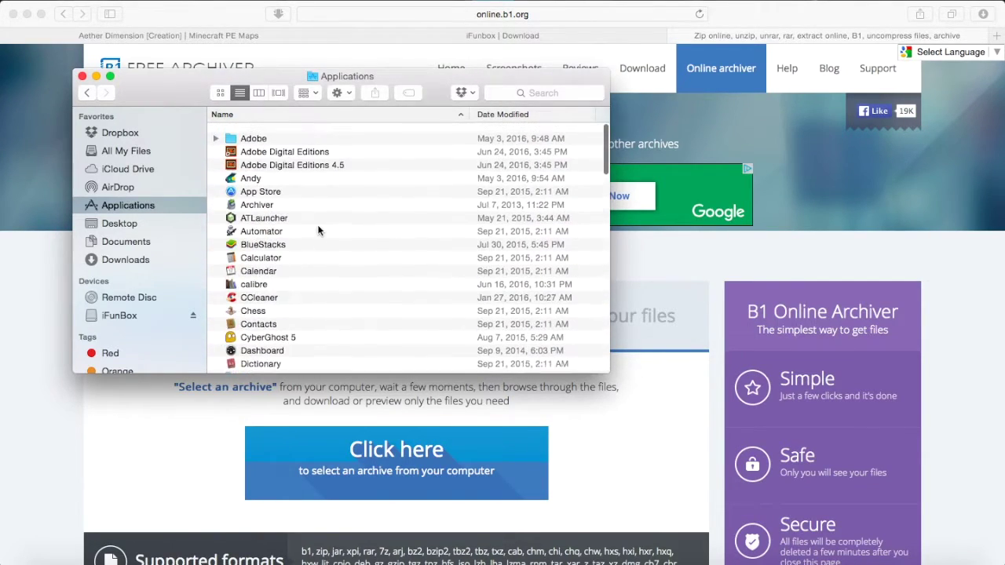
scroll(277, 251, down, 10)
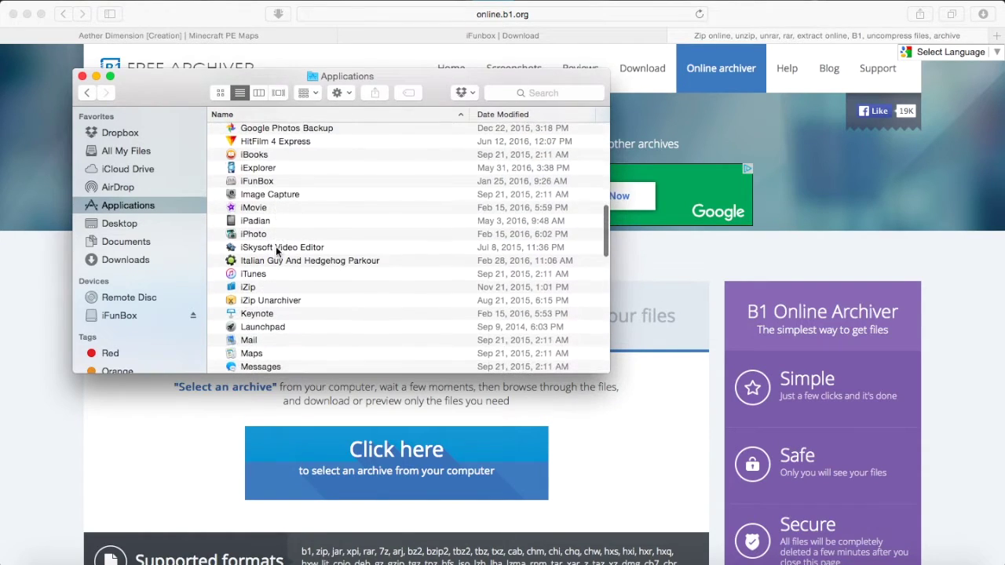
scroll(275, 250, down, 3)
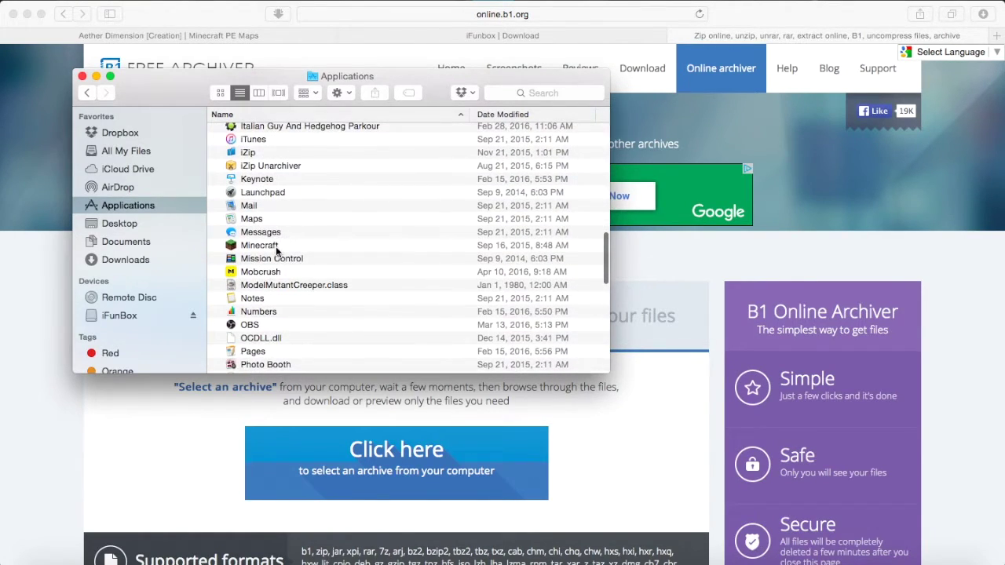
scroll(276, 249, up, 5)
scroll(275, 250, up, 2)
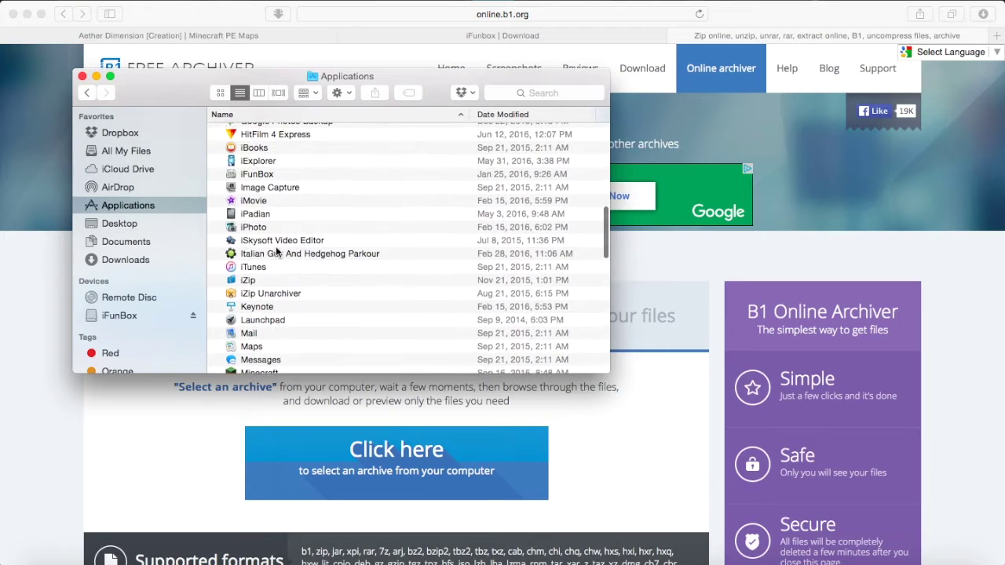
Open iFunBox from its context menu, confirming the unidentified-developer prompt.
right_click(264, 180)
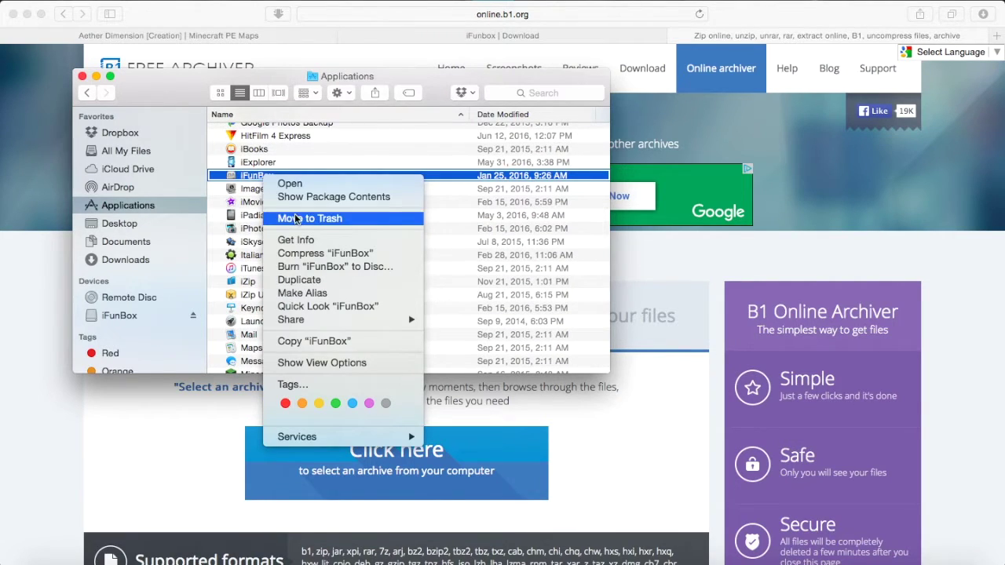
click(282, 181)
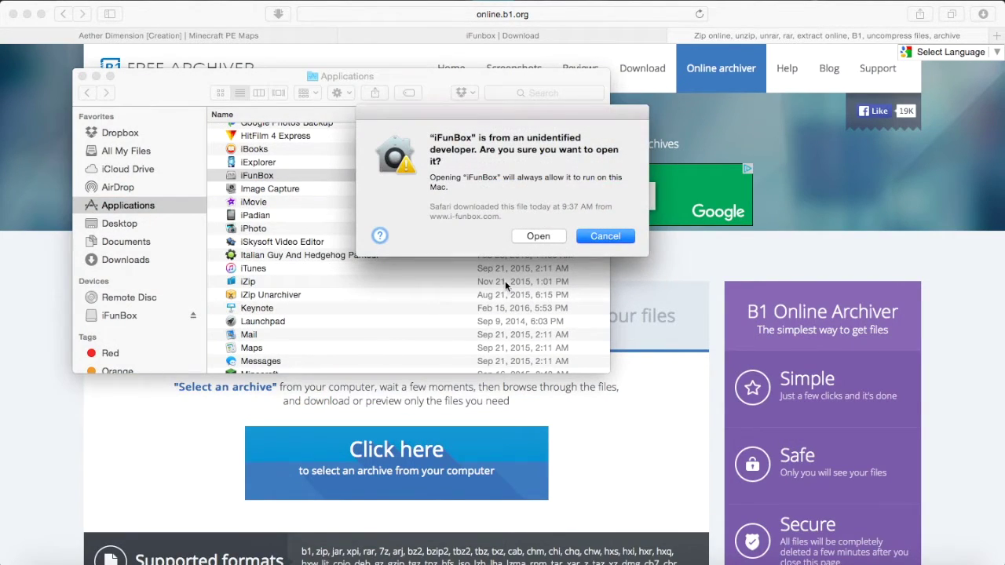
click(538, 237)
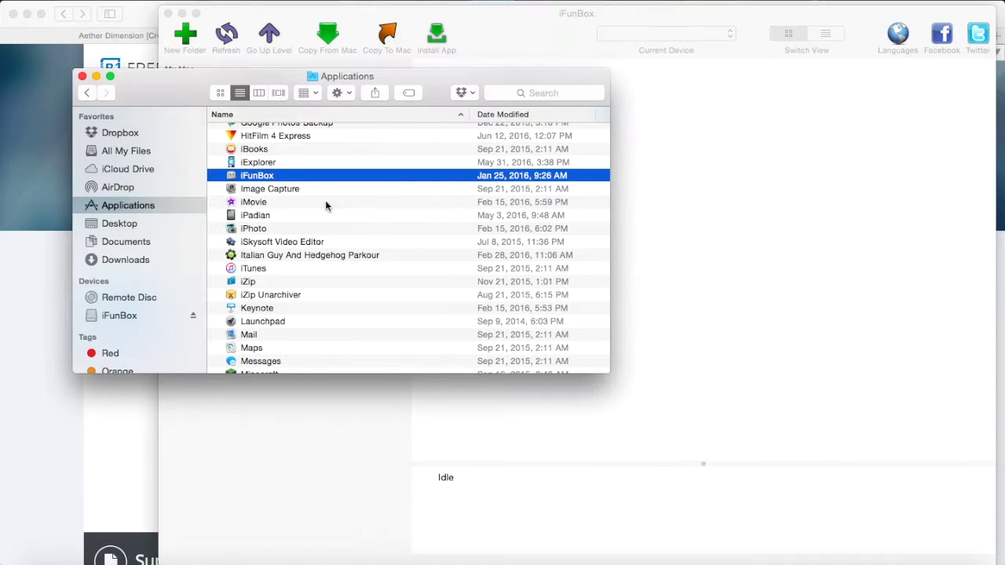
Under App File Sharing, navigate Minecraft's Documents to games/com.mojang/minecraftWorlds.
click(81, 76)
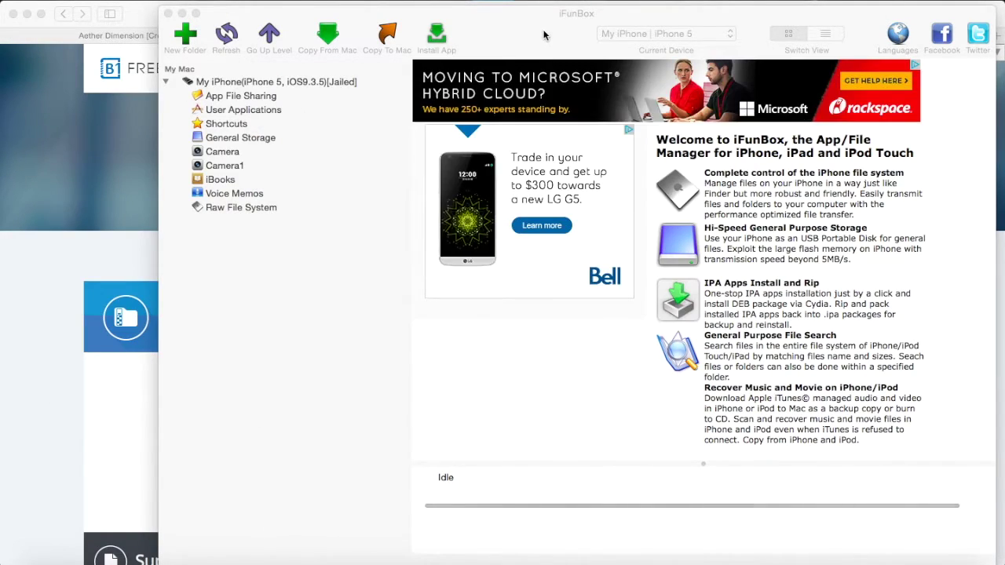
click(232, 98)
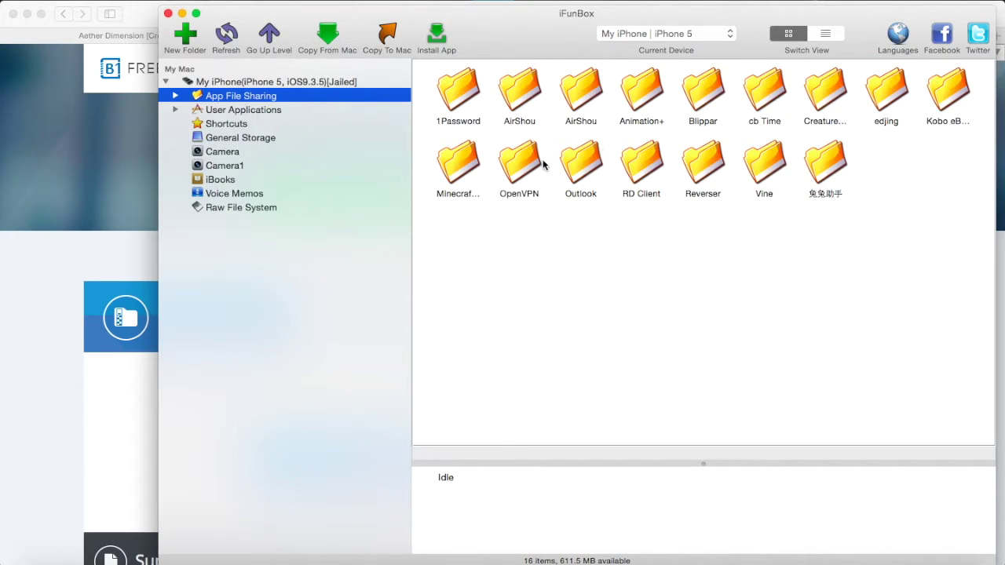
click(462, 170)
double_click(462, 169)
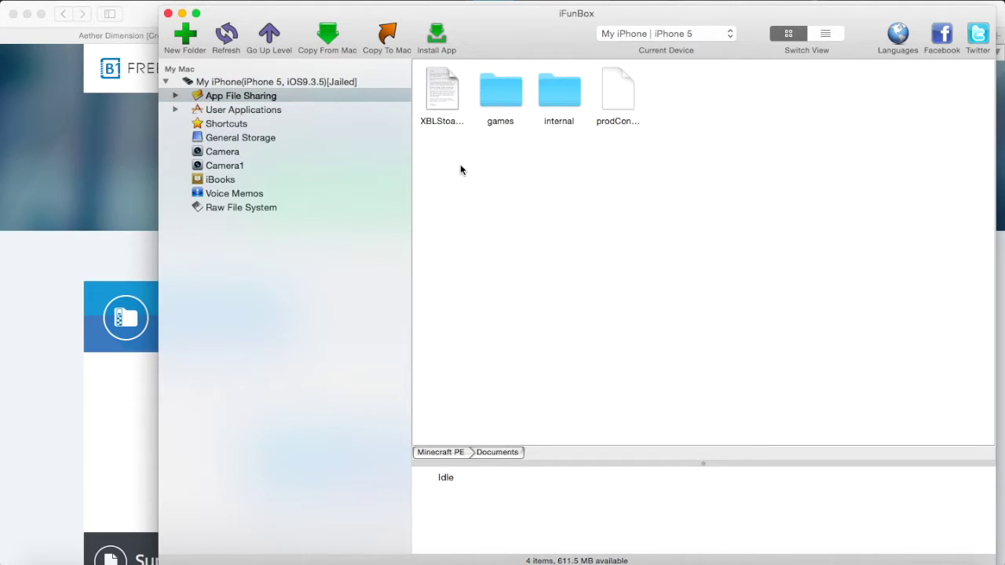
double_click(508, 95)
double_click(444, 92)
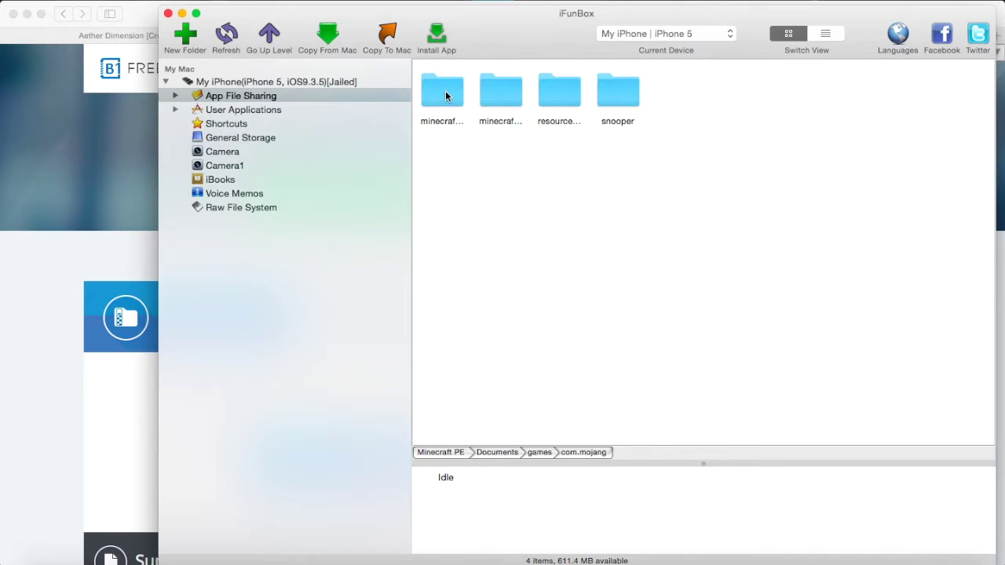
double_click(441, 110)
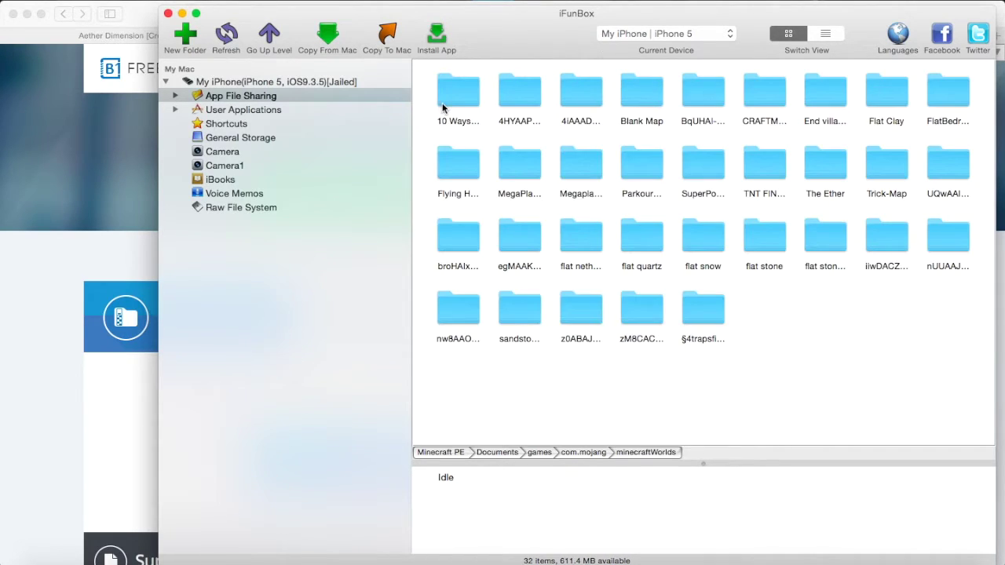
scroll(776, 309, down, 1)
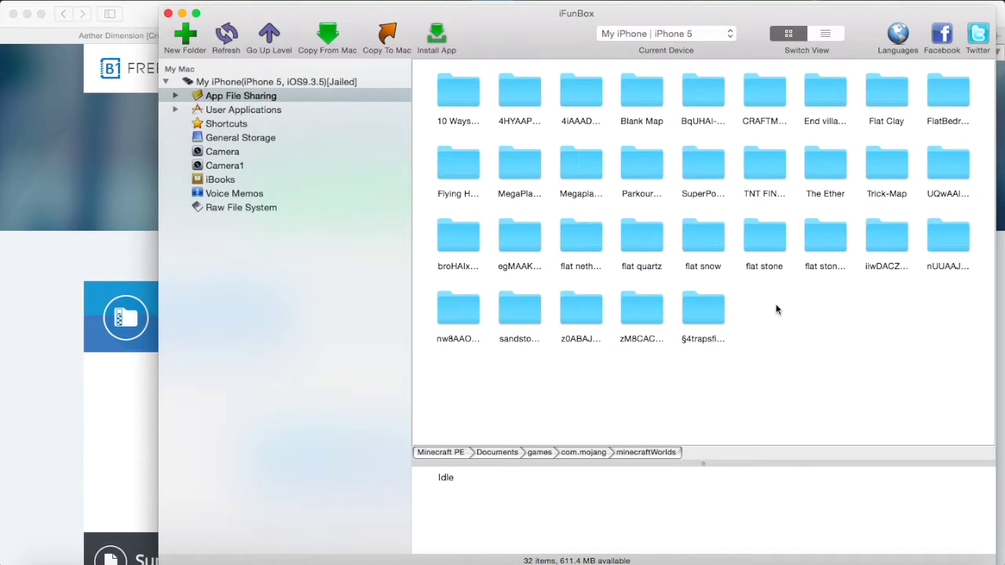
drag(493, 27, 462, 86)
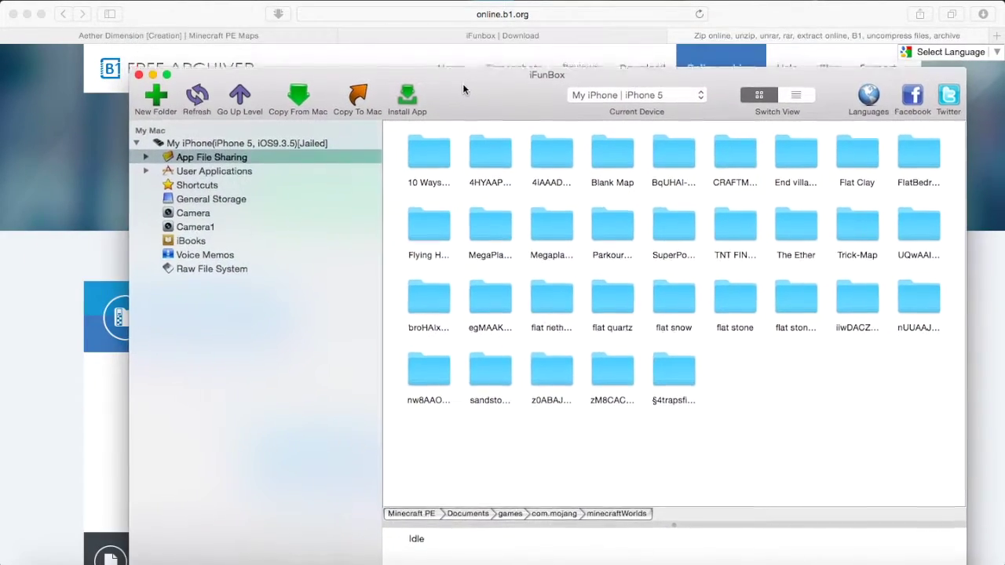
Bring up the iFunbox download page offering v1.8 for Mac and v3.0 for Windows.
click(486, 35)
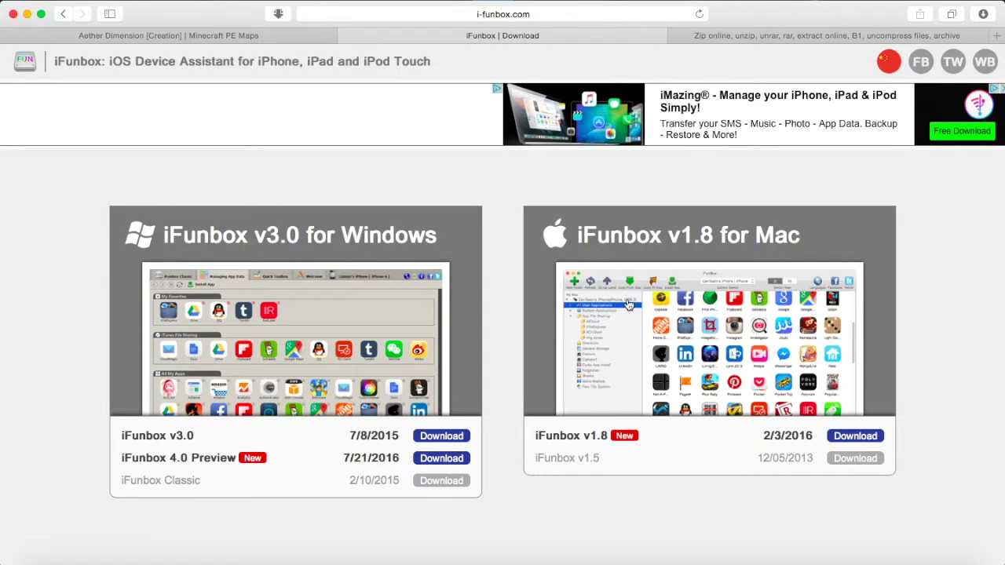
scroll(717, 378, down, 3)
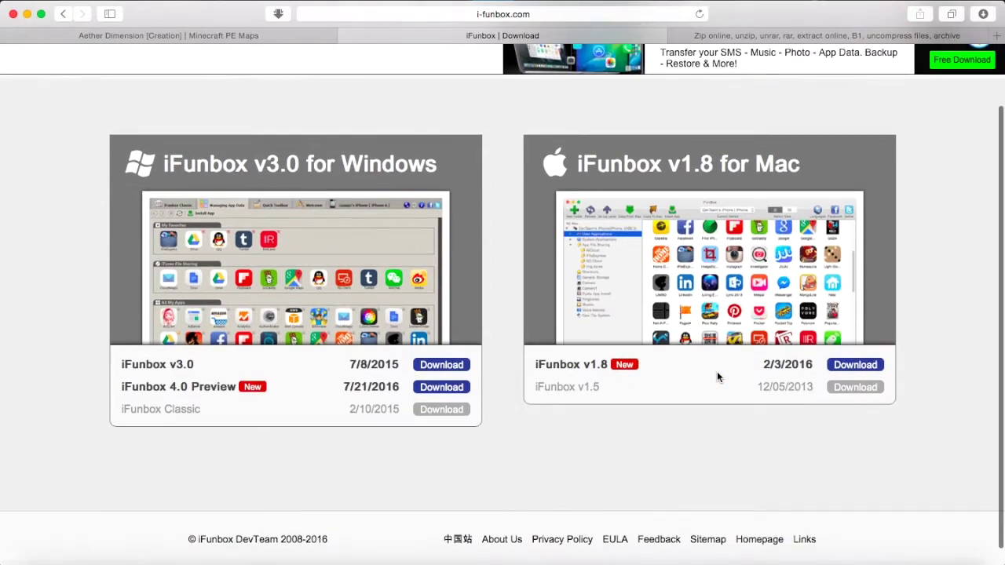
scroll(717, 379, up, 3)
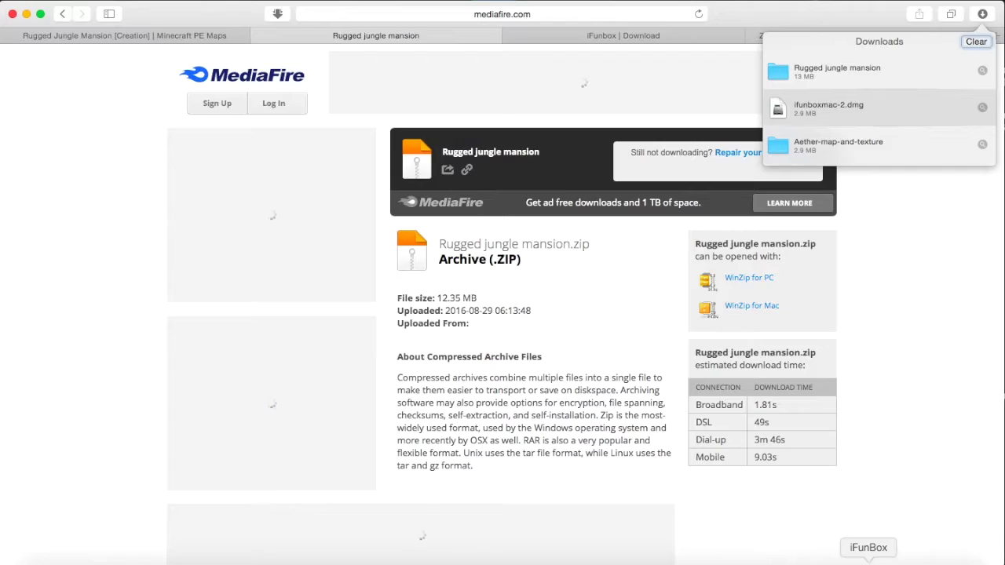
Arrange iFunBox and Safari side by side so the minecraftWorlds folder is visible.
click(868, 561)
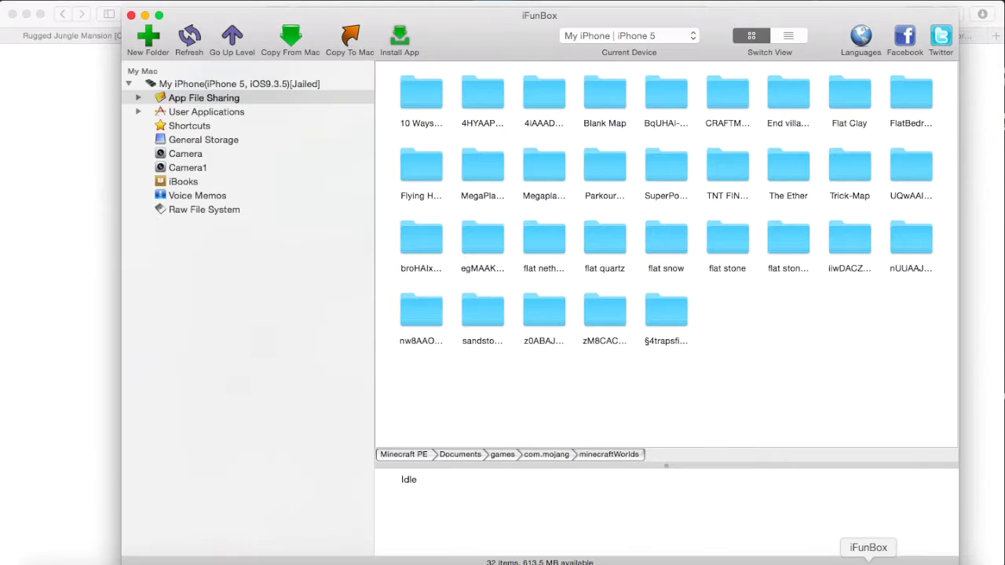
click(102, 214)
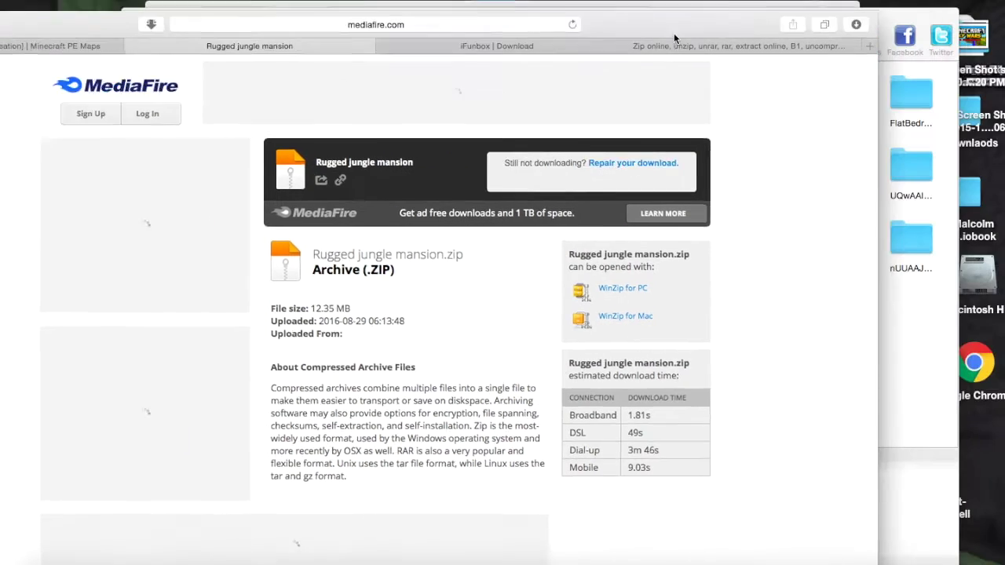
drag(674, 33, 125, 187)
Copy the Rugged jungle mansion folder from Safari's downloads into minecraftWorlds.
click(222, 183)
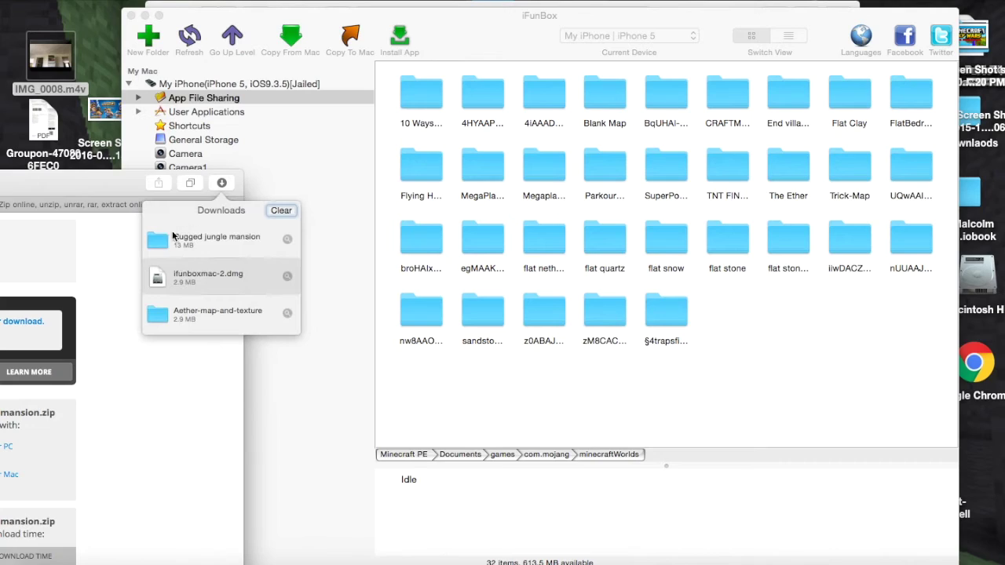
click(211, 269)
drag(220, 237, 758, 312)
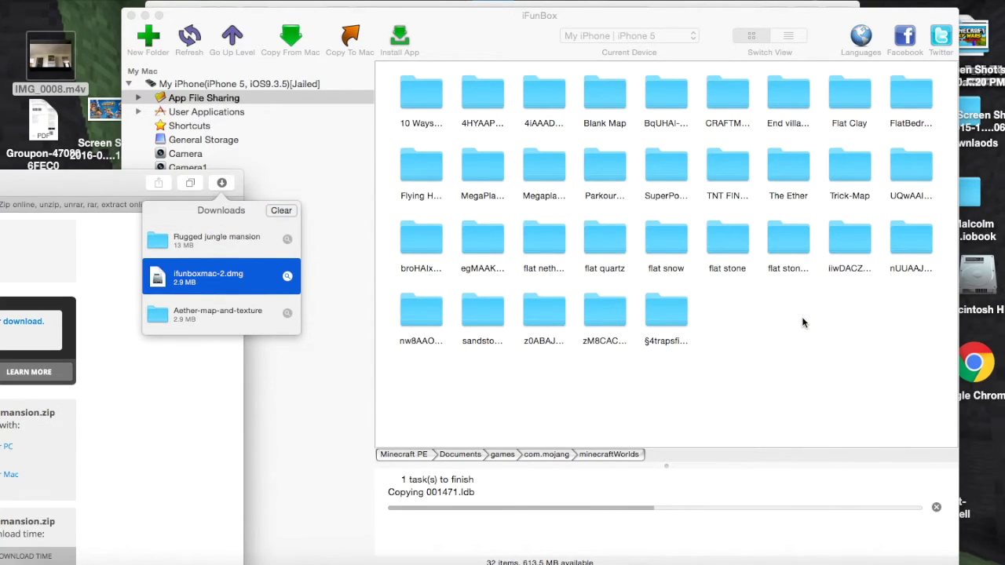
click(704, 27)
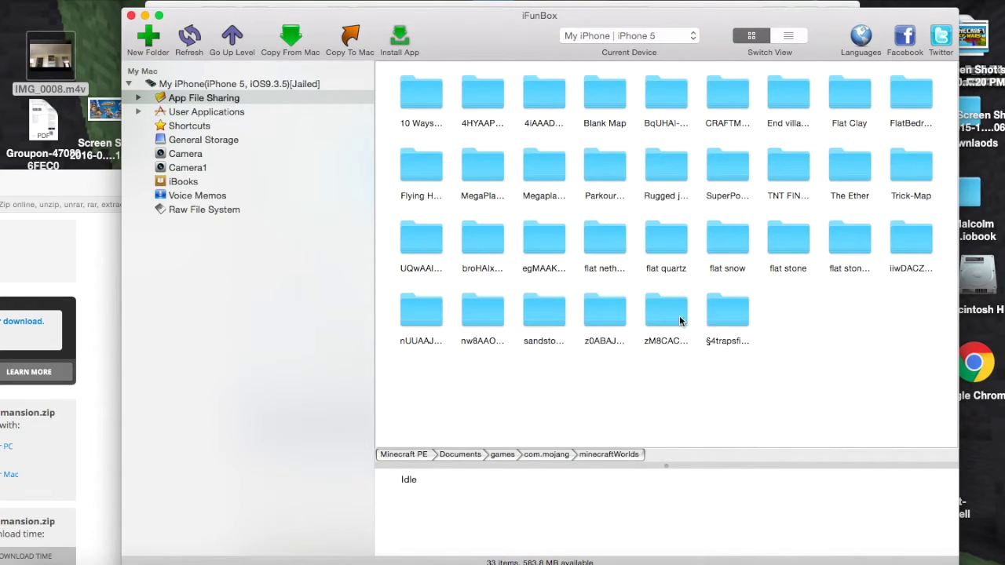
click(667, 185)
click(807, 322)
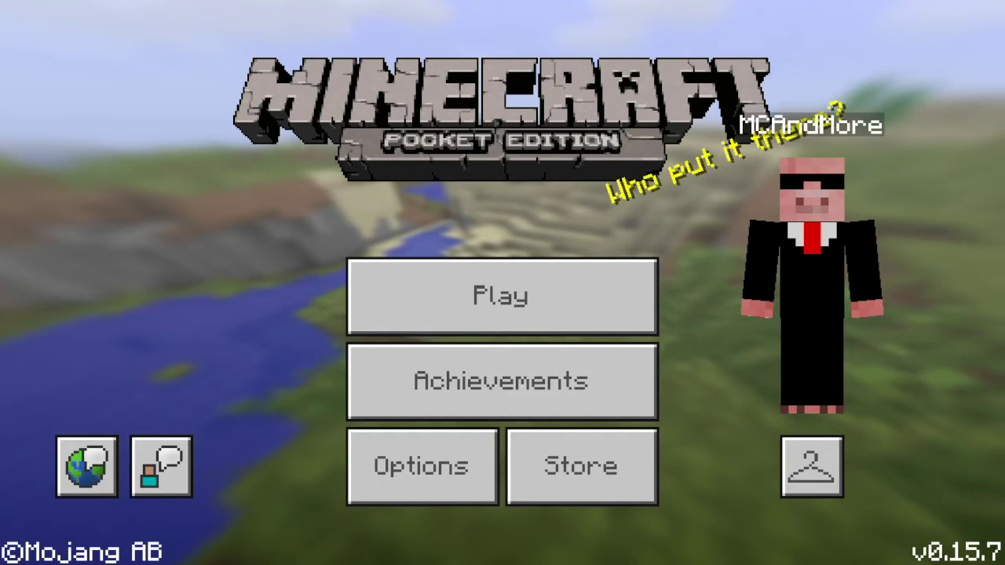
Open the Worlds list and load Rugged Jungle Mansion (Survival, 13.2 MB).
click(502, 297)
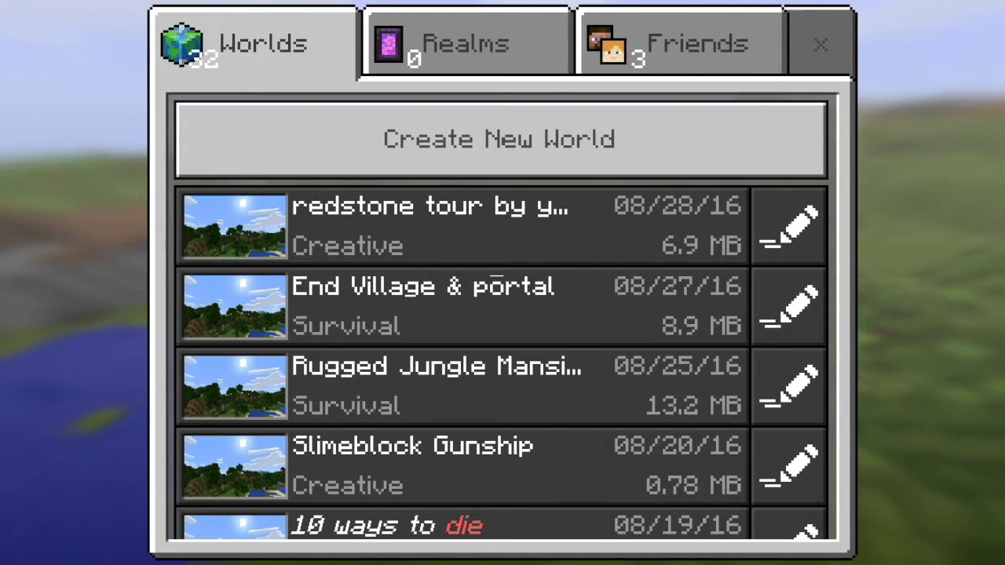
click(463, 308)
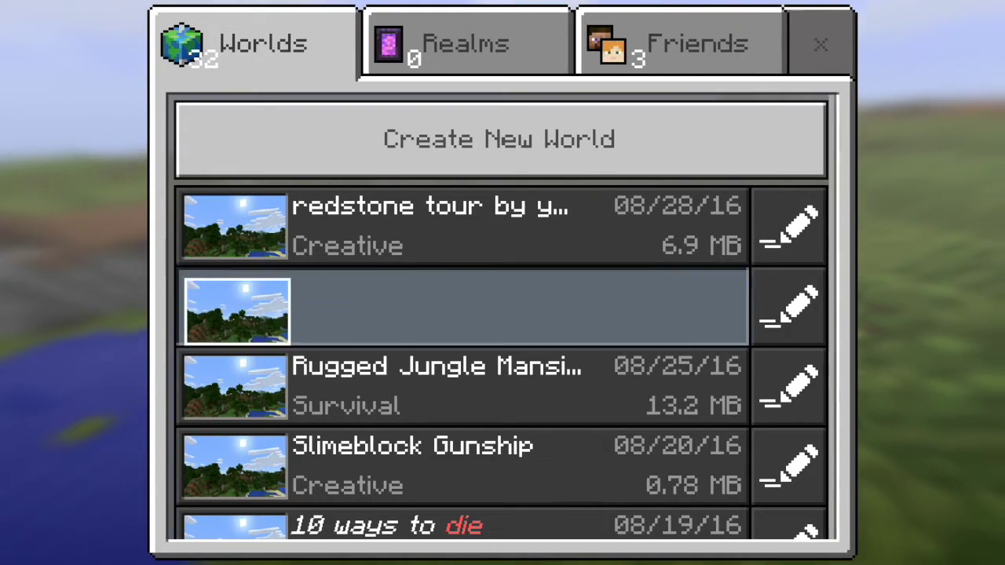
drag(464, 307, 463, 364)
click(463, 385)
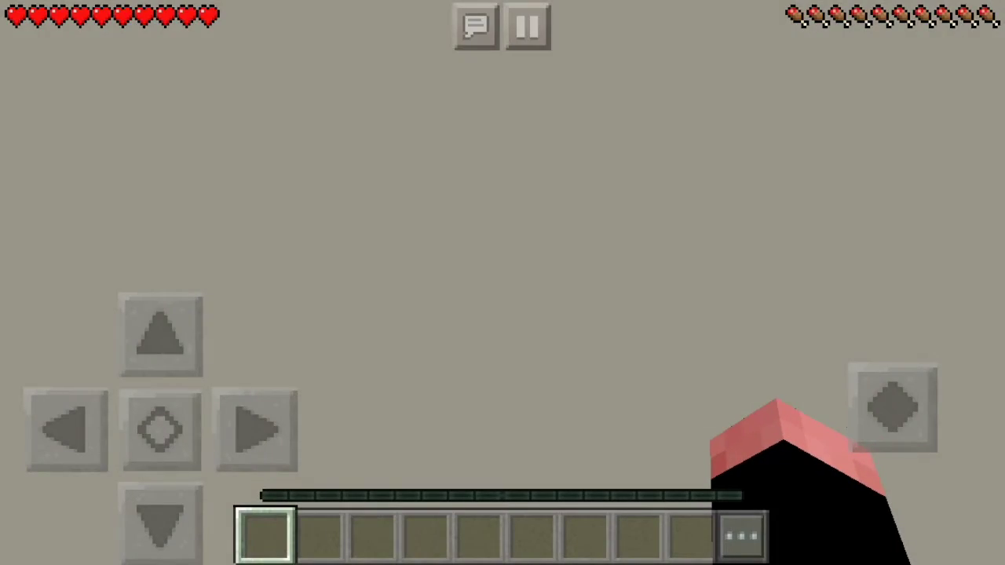
Look around the wooden hall's stairs and pillars, then walk outside to view the vine-covered brick exterior.
drag(832, 204, 902, 243)
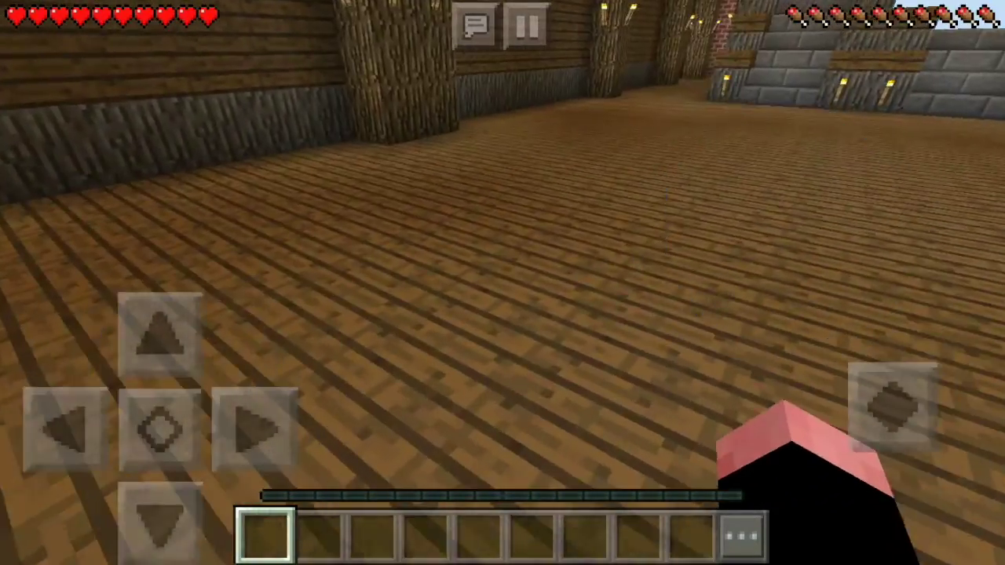
drag(690, 236, 877, 208)
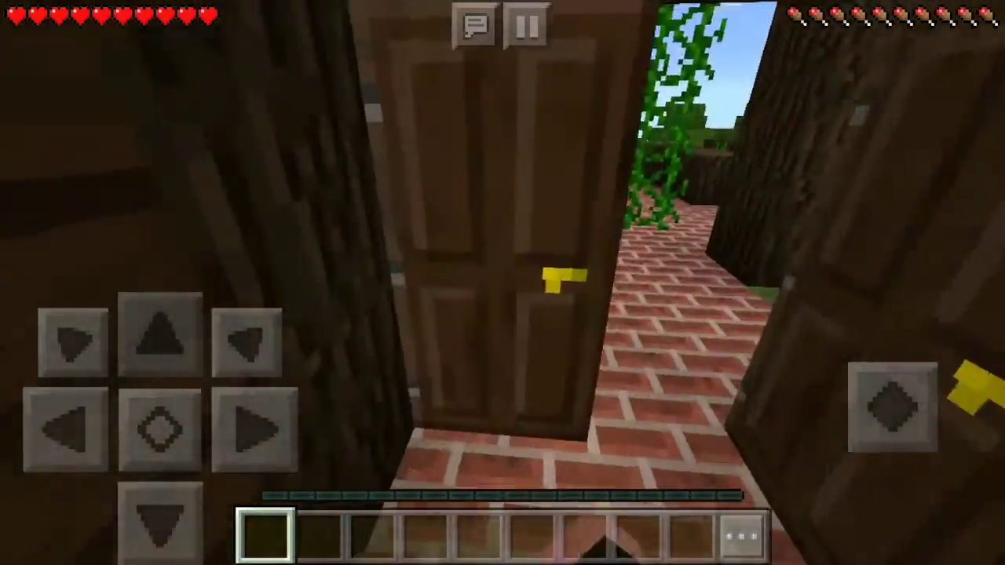
drag(785, 196, 742, 203)
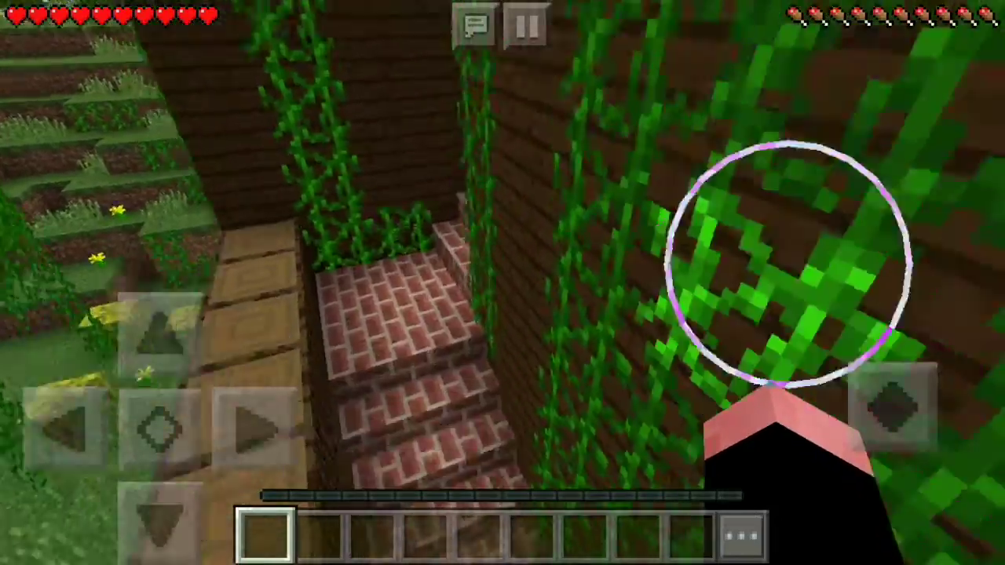
drag(787, 263, 720, 257)
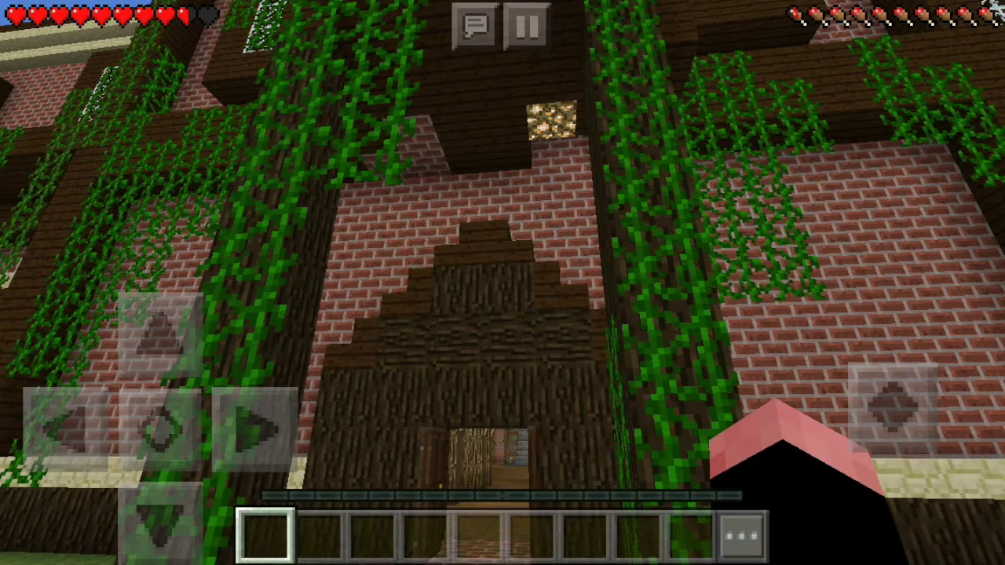
drag(612, 204, 793, 206)
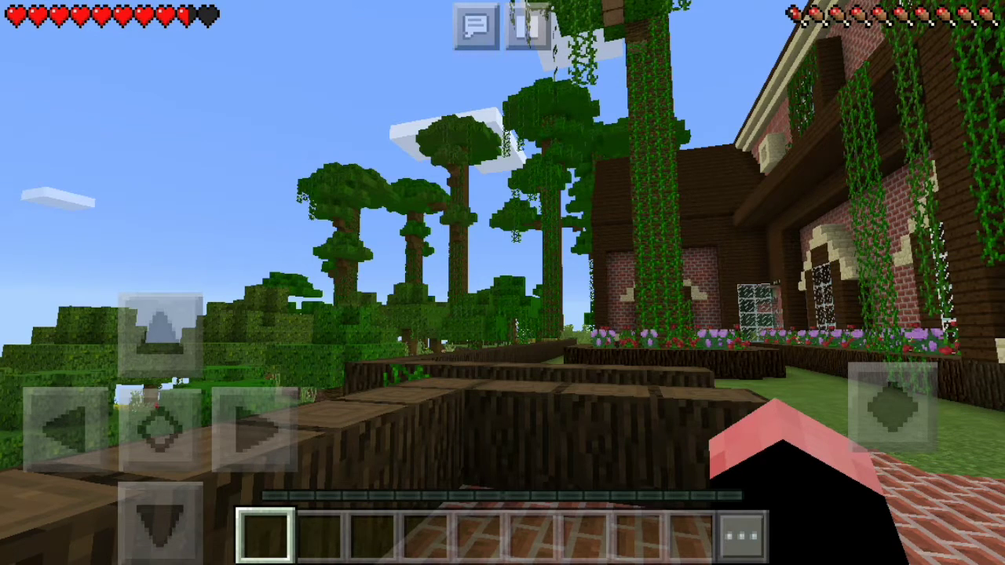